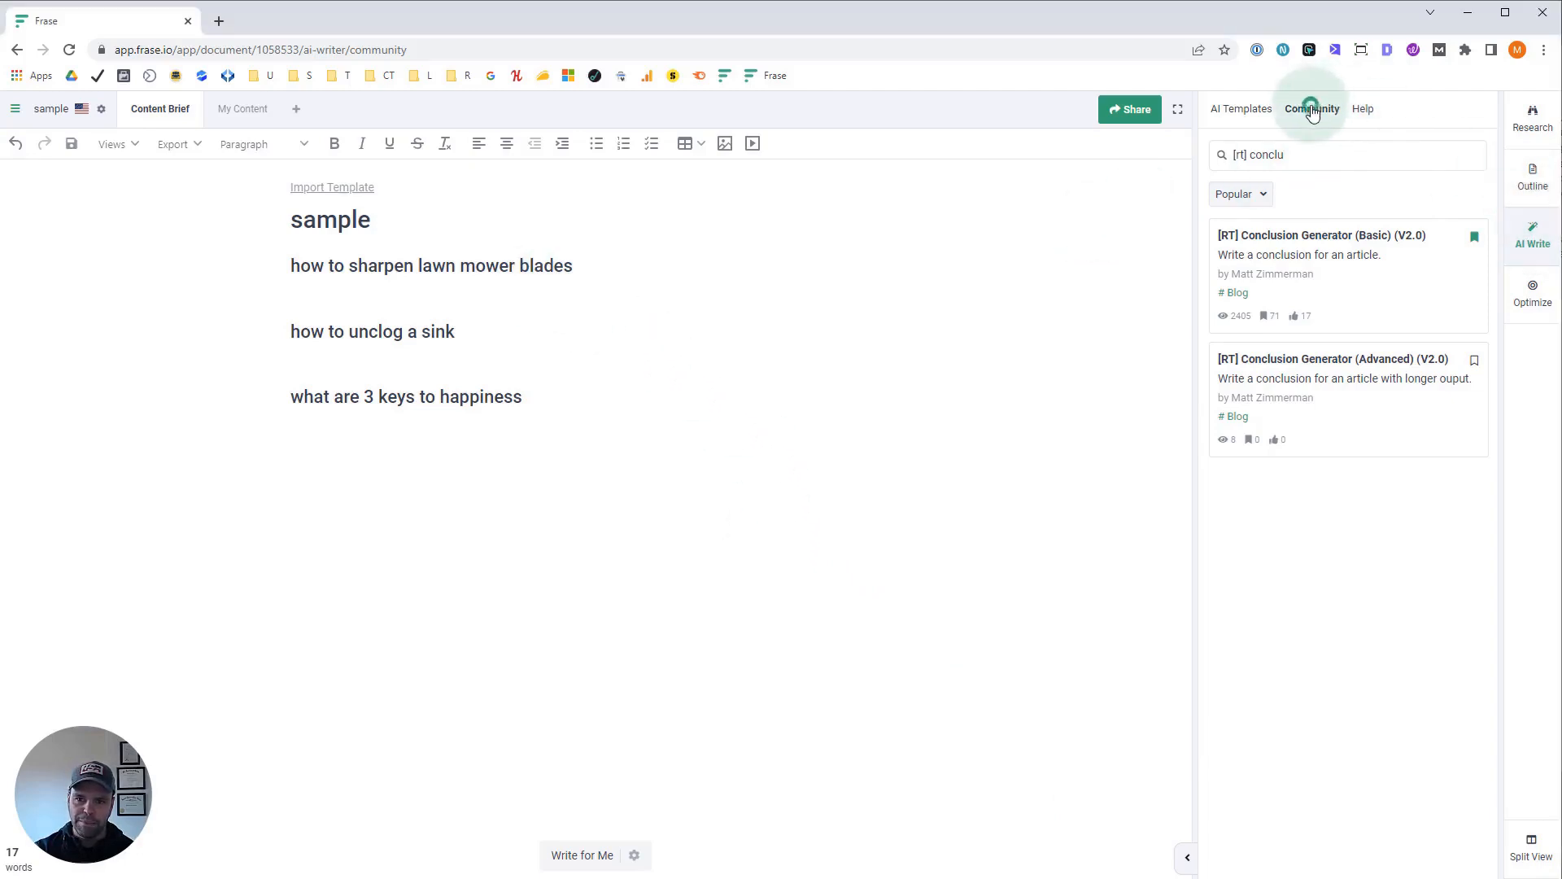
# Step: Search the community templates for "[rt] conclu" and open the [RT] Conclusion Generator (Basic) (V2.0) template
pyautogui.doubleClick(1273, 154)
pyautogui.press('BackSpace')
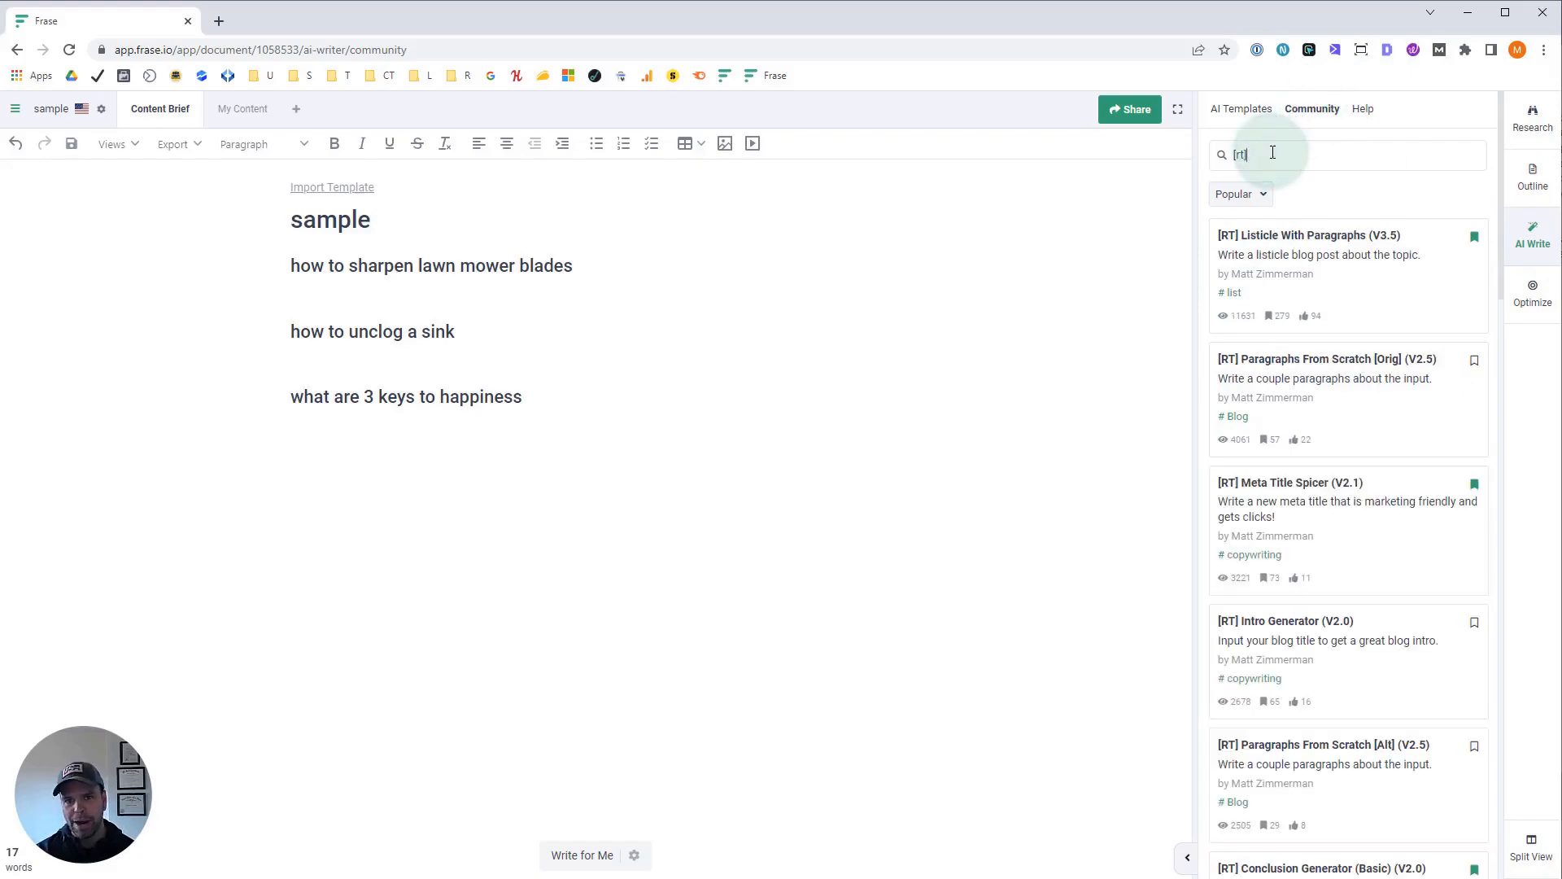
pyautogui.scroll(-8, 1342, 463)
pyautogui.scroll(8, 1318, 279)
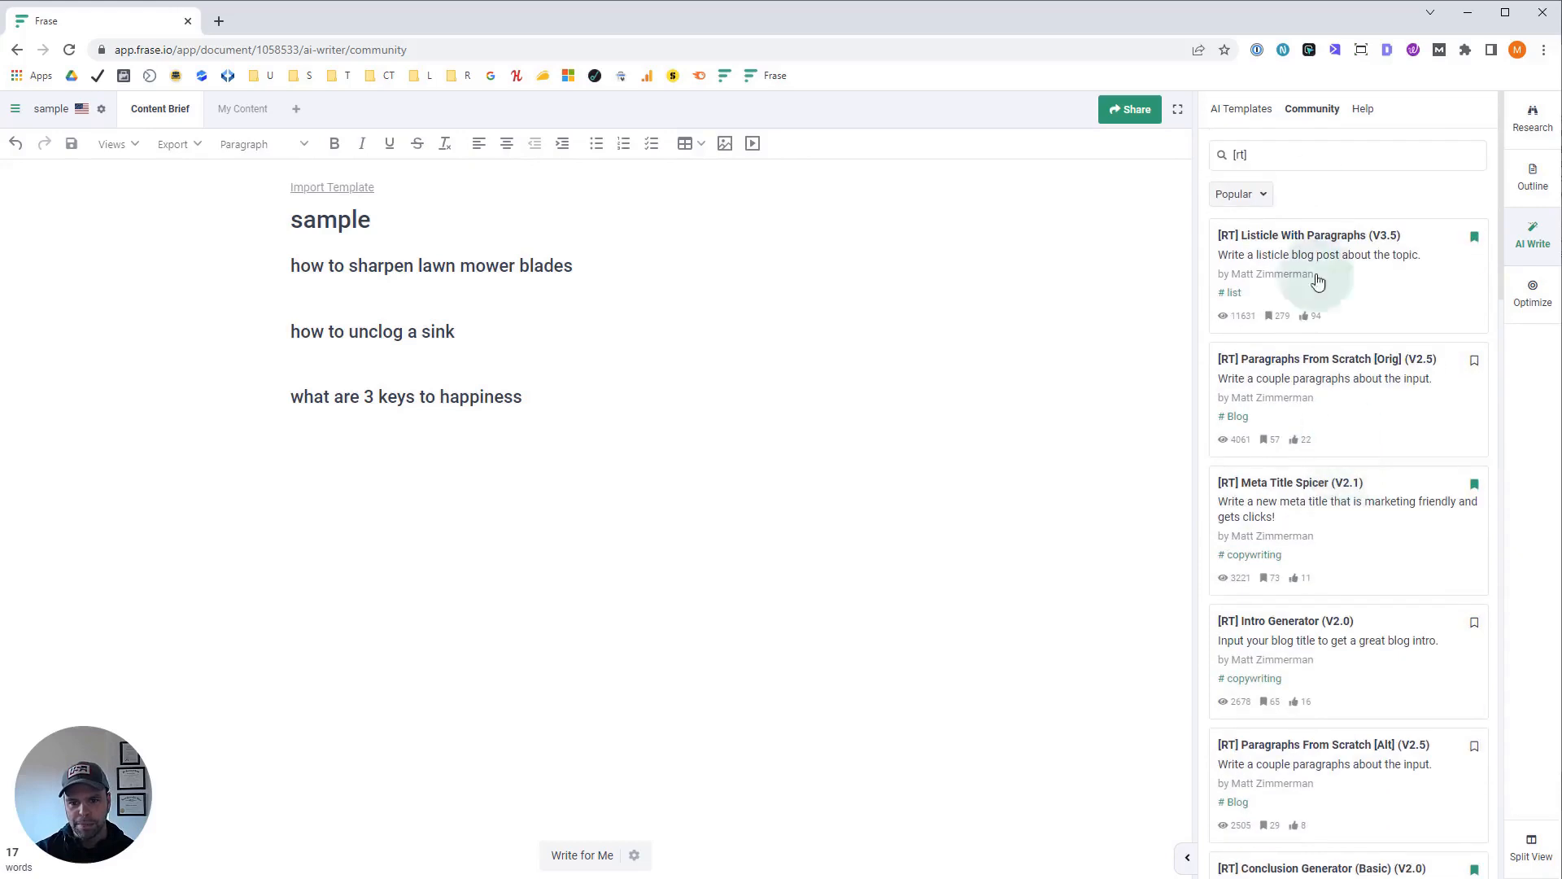
pyautogui.write('conclu')
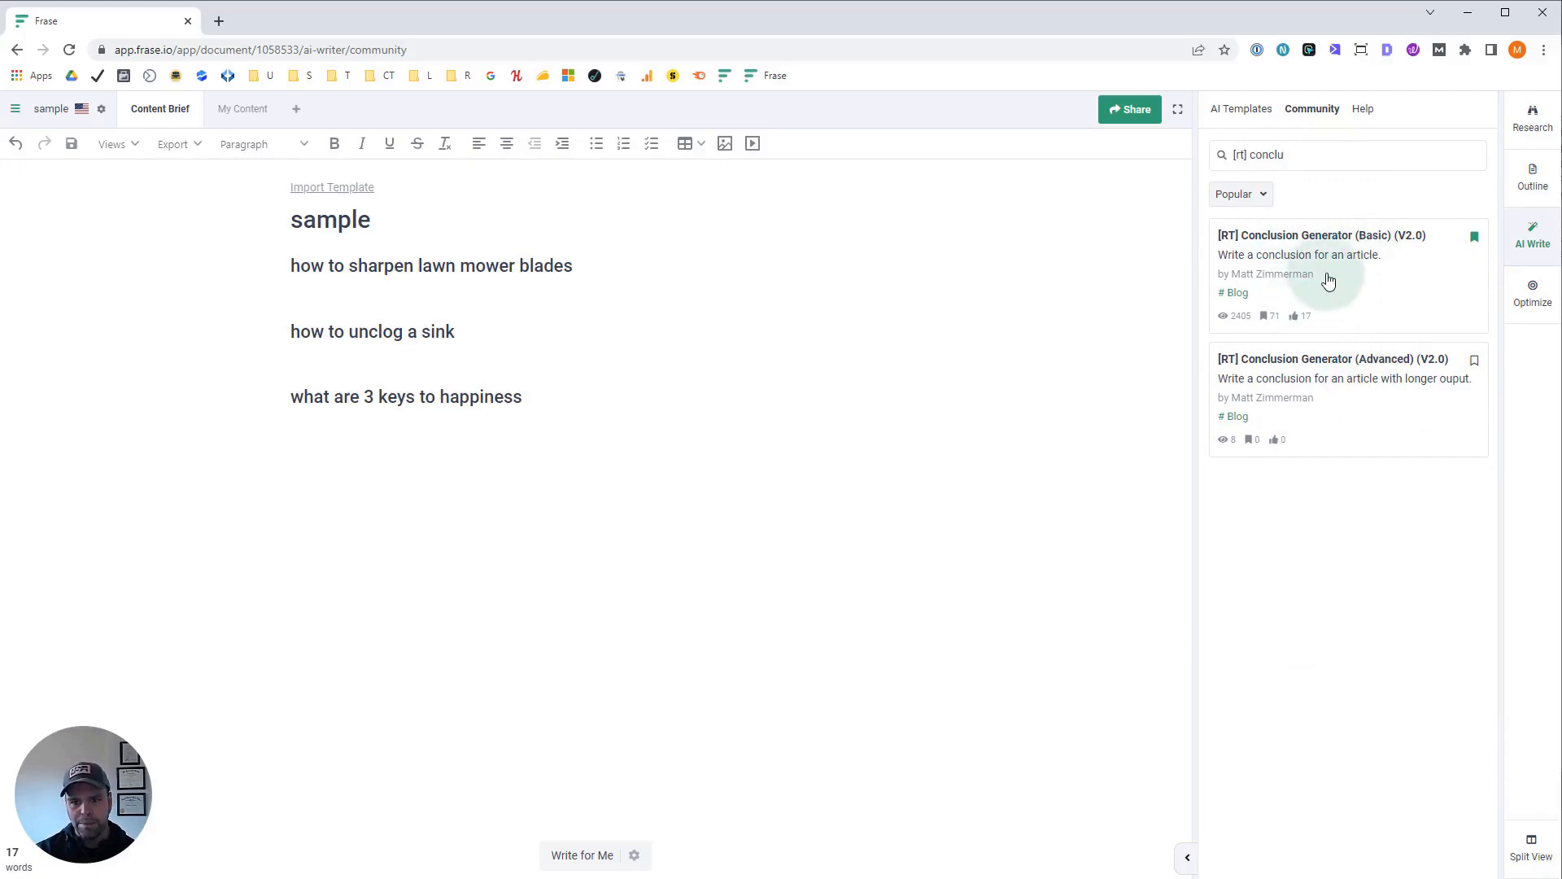
pyautogui.click(1335, 265)
# Step: Run the basic conclusion template with the heading "how to sharpen lawn mower blades" as the article title
pyautogui.tripleClick(467, 265)
pyautogui.hotkey('ctrl', 'c')
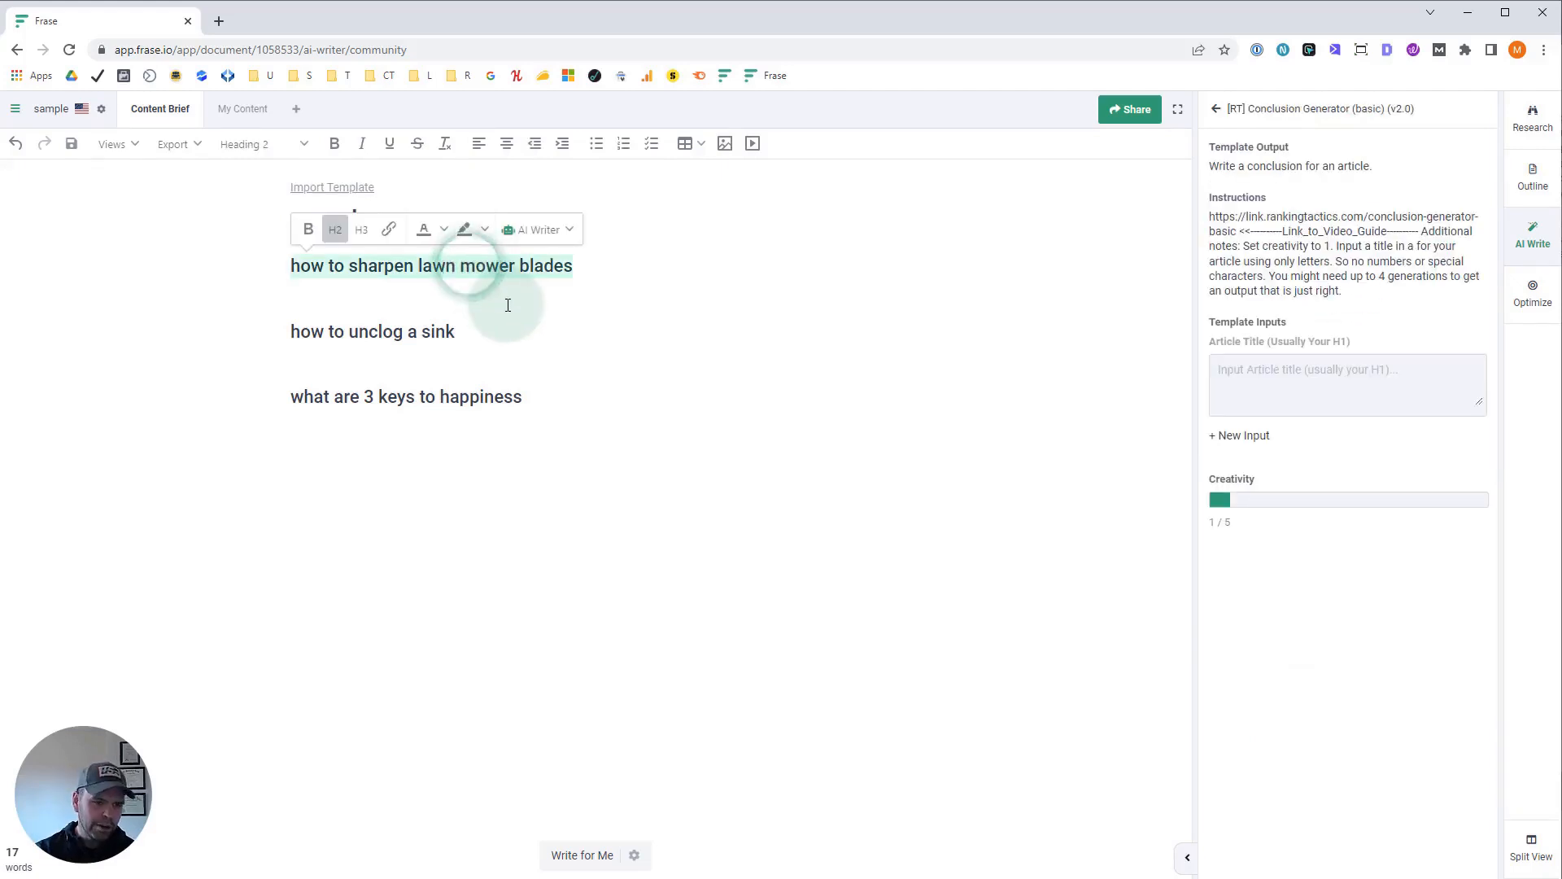
pyautogui.click(506, 304)
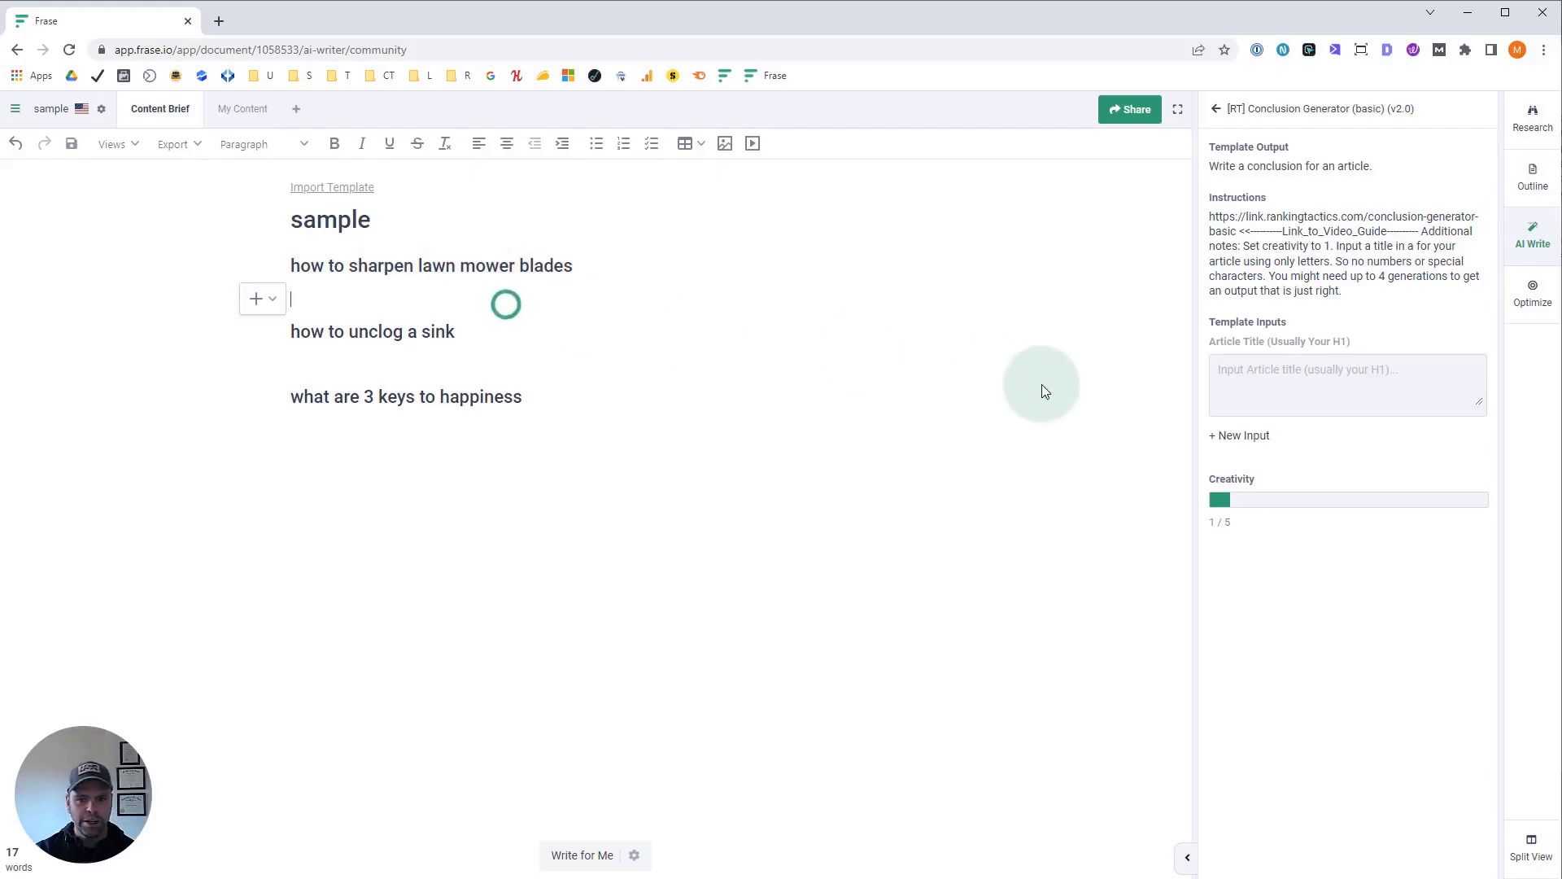
pyautogui.click(1267, 383)
pyautogui.hotkey('ctrl', 'v')
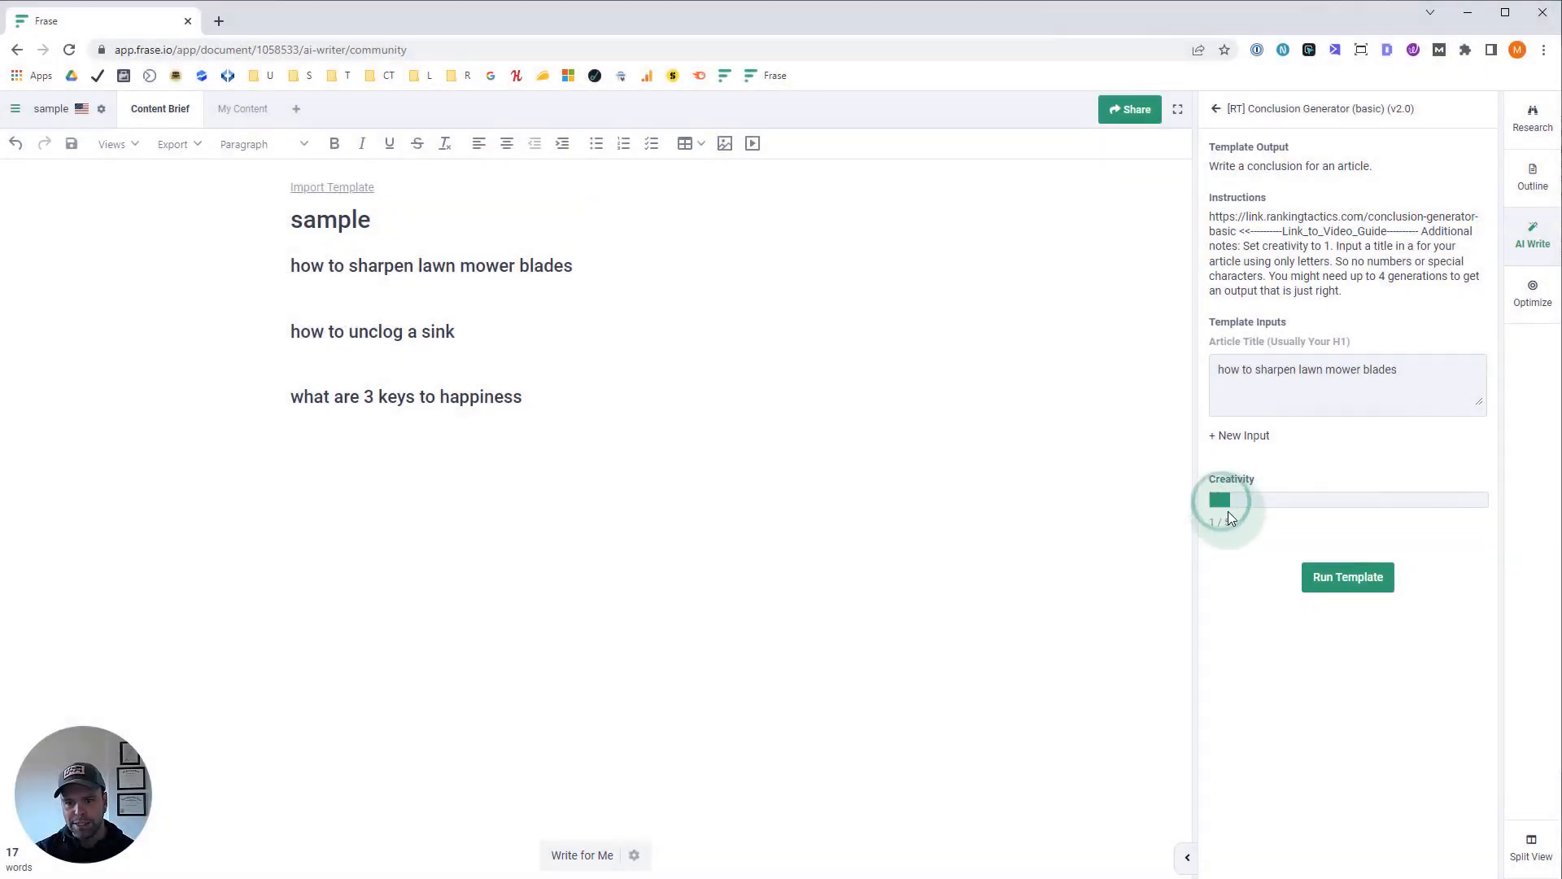
pyautogui.click(1360, 579)
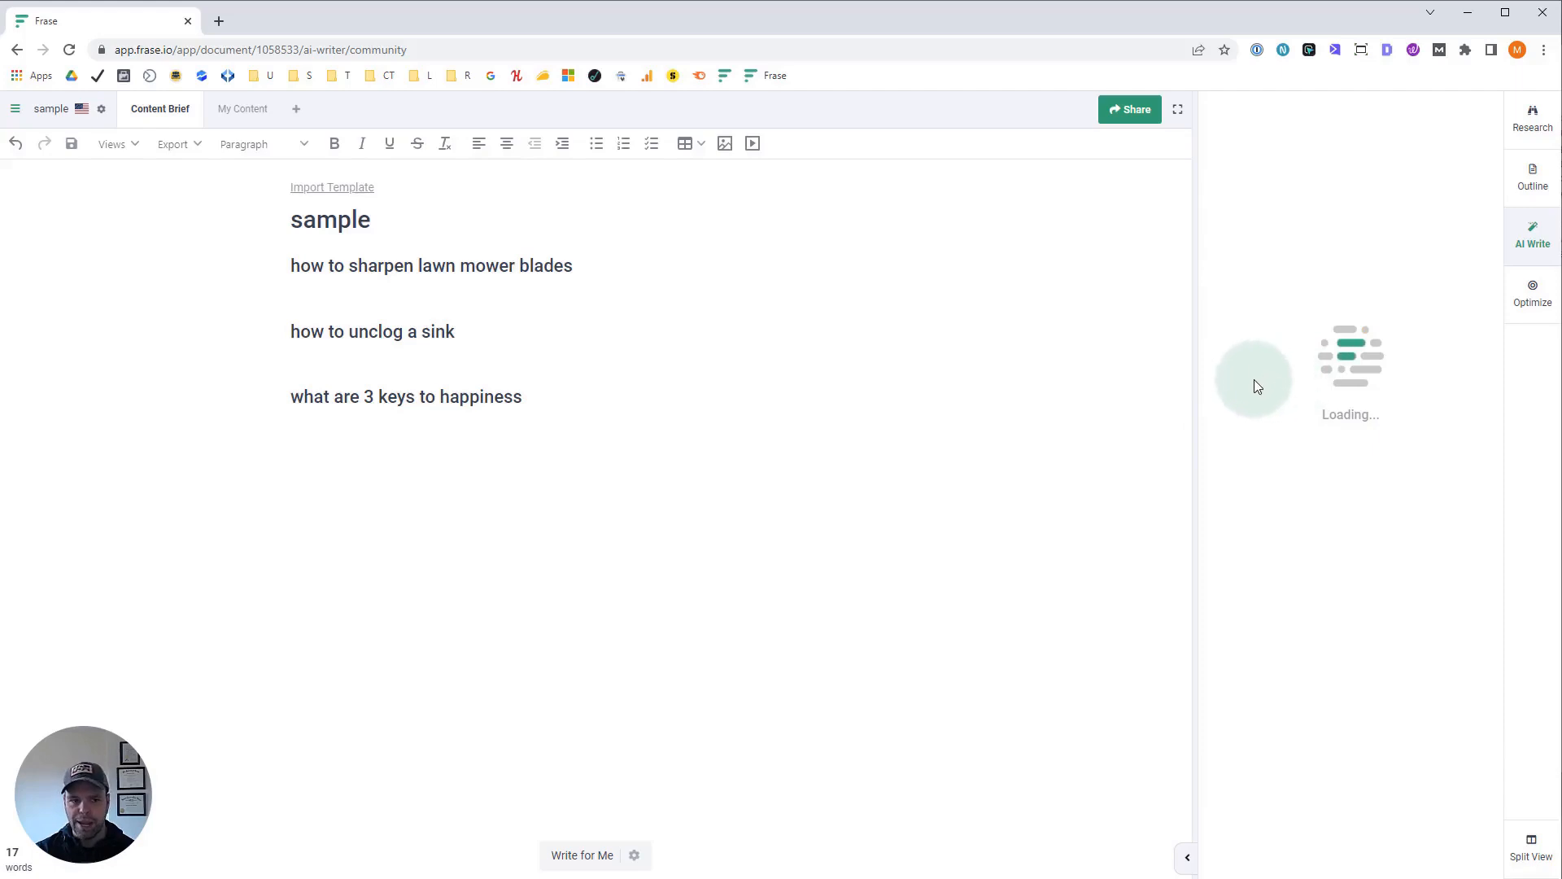
# Step: Request another lawn mower conclusion and insert the first generated one below the "how to sharpen lawn mower blades" heading
pyautogui.click(460, 291)
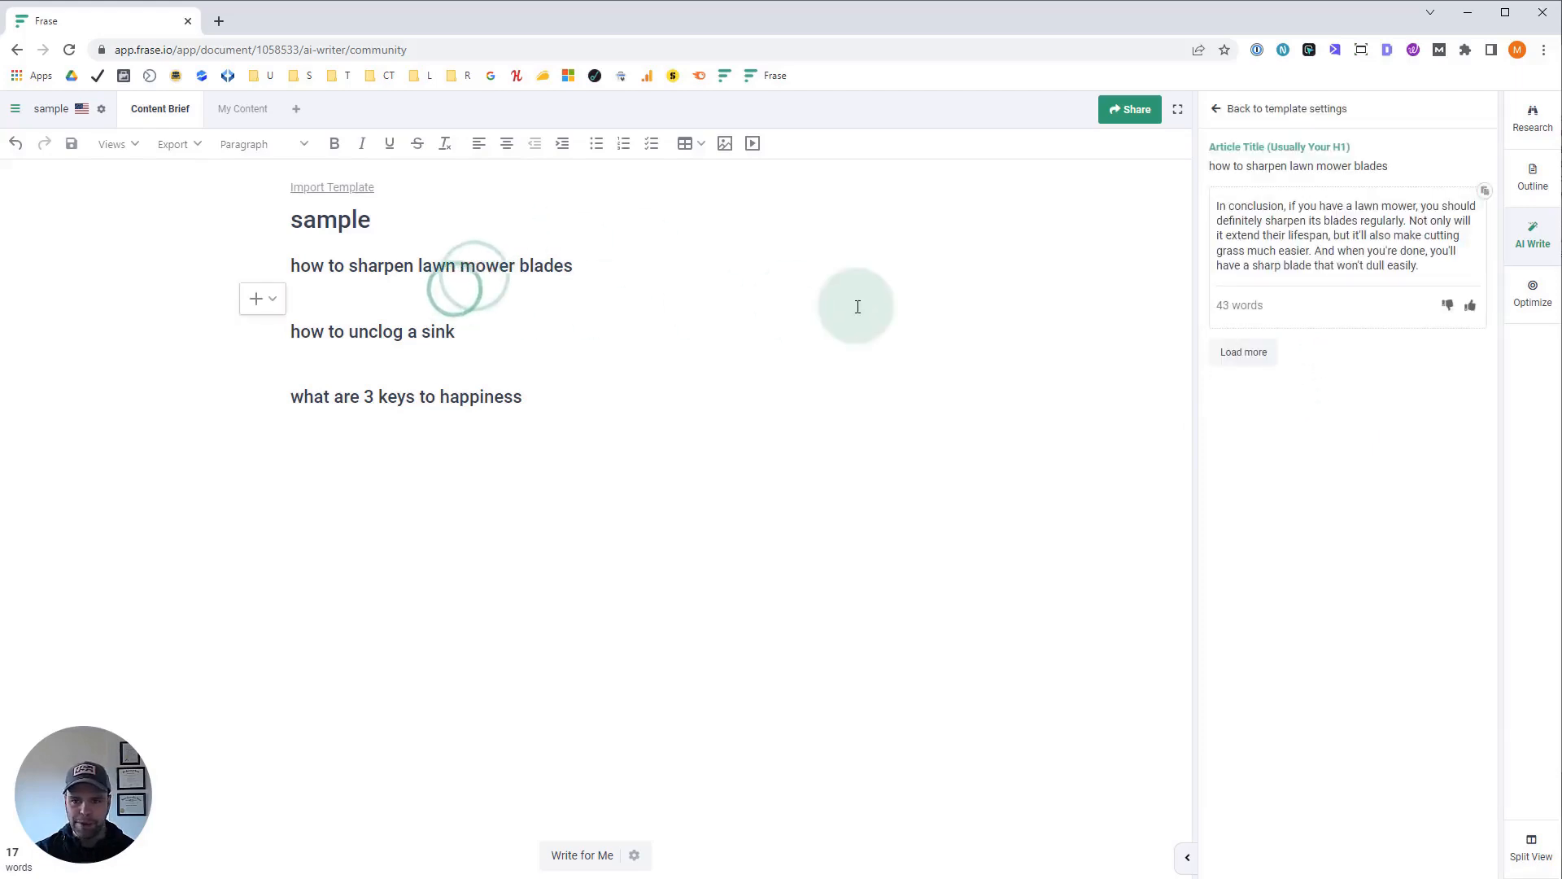
pyautogui.click(1258, 354)
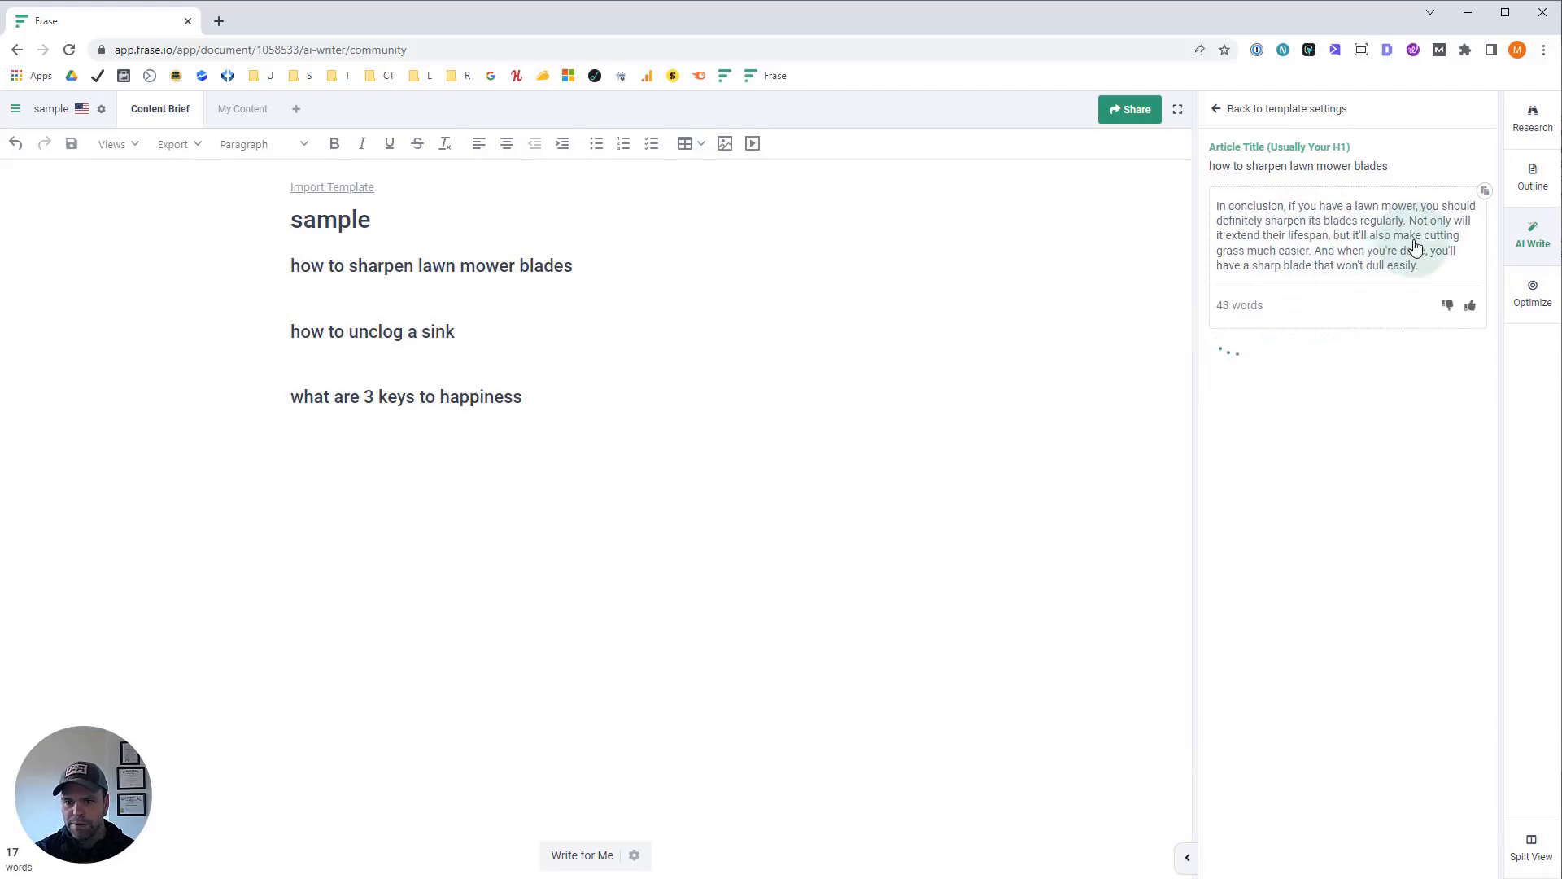
pyautogui.click(511, 301)
pyautogui.click(1367, 244)
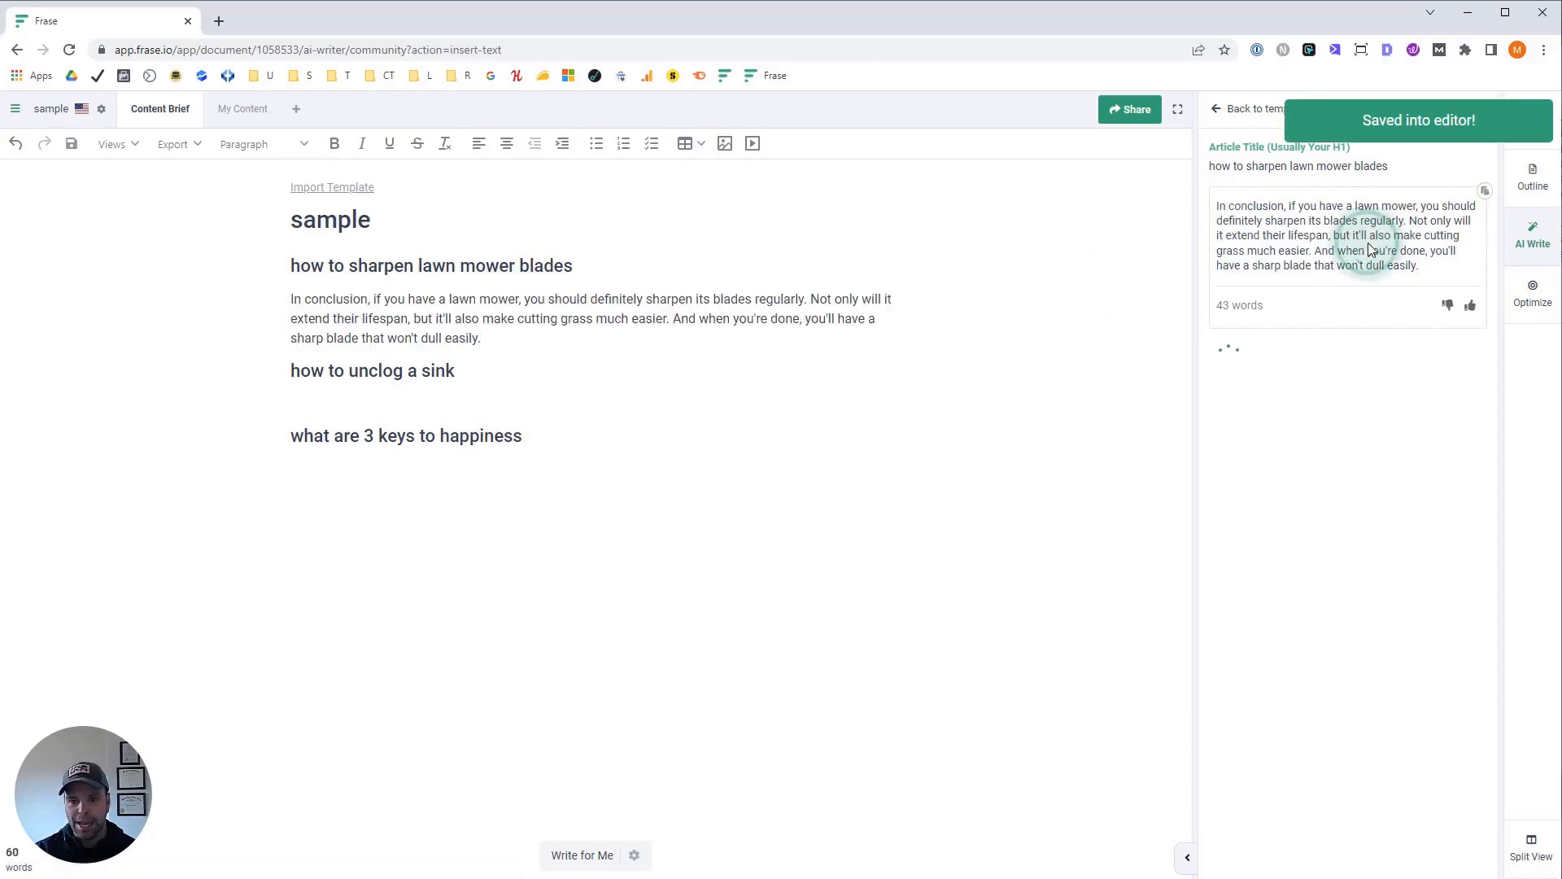
# Step: Replace the template's article title with the heading "how to unclog a sink" and run the template
pyautogui.tripleClick(313, 376)
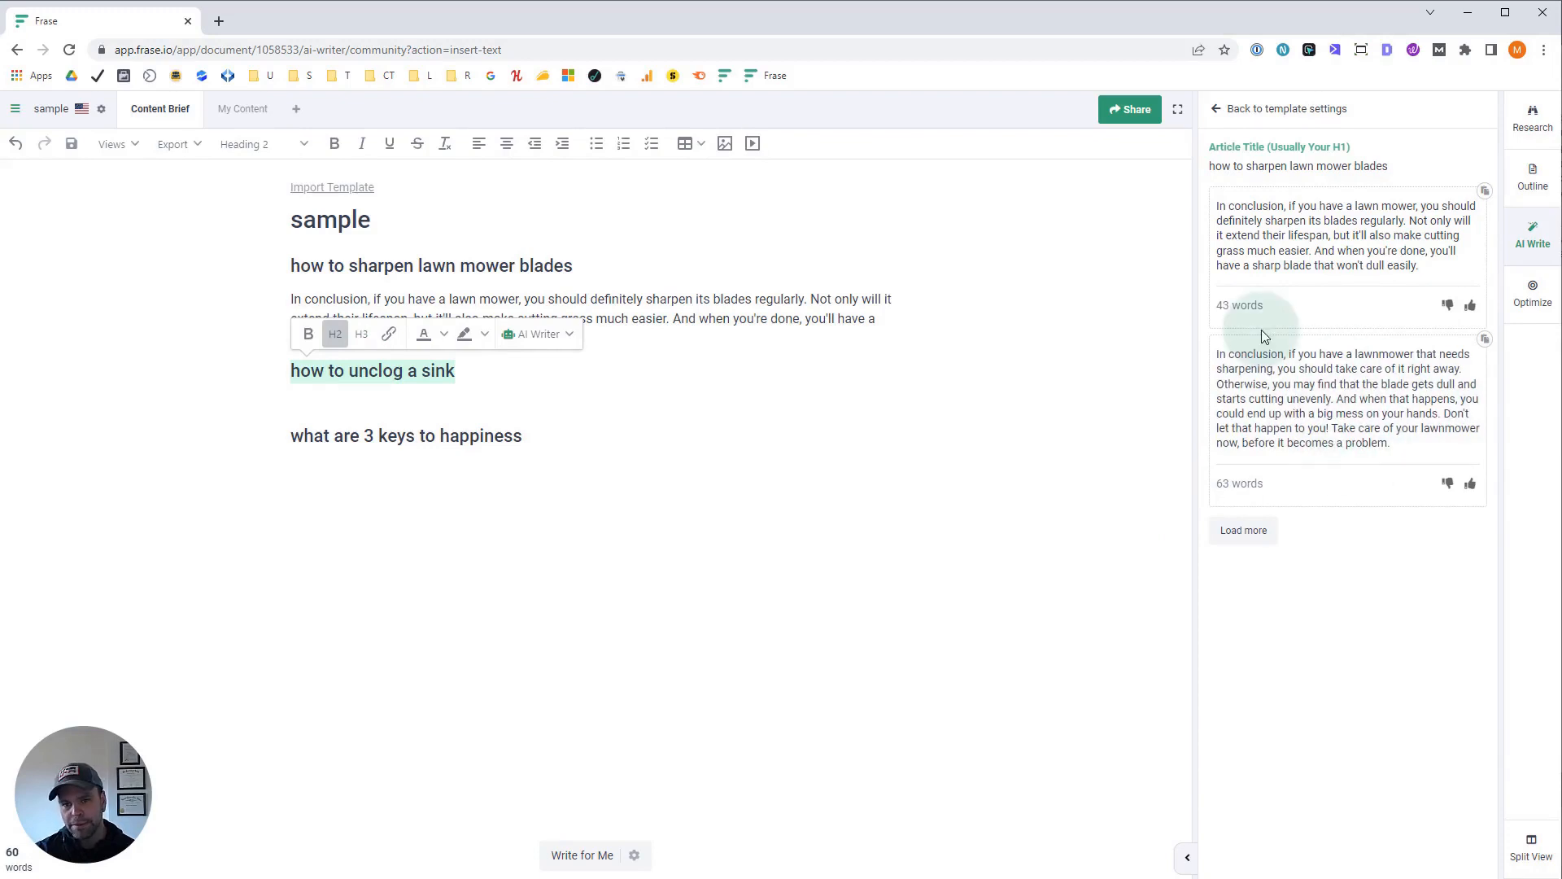
pyautogui.click(1218, 113)
pyautogui.moveTo(1439, 377); pyautogui.dragTo(976, 351)
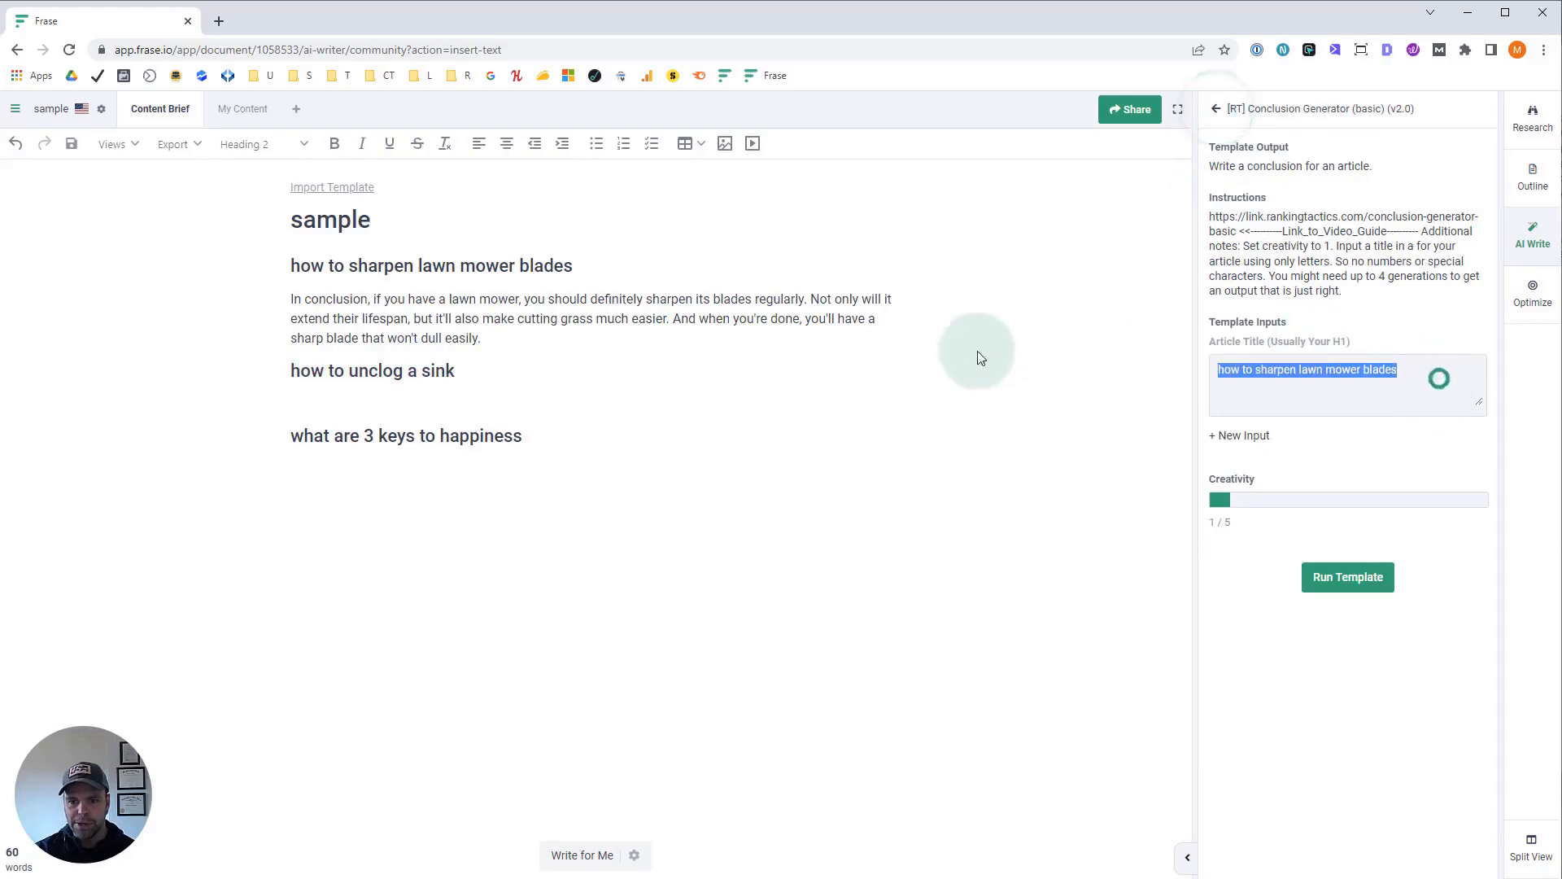
pyautogui.click(1180, 488)
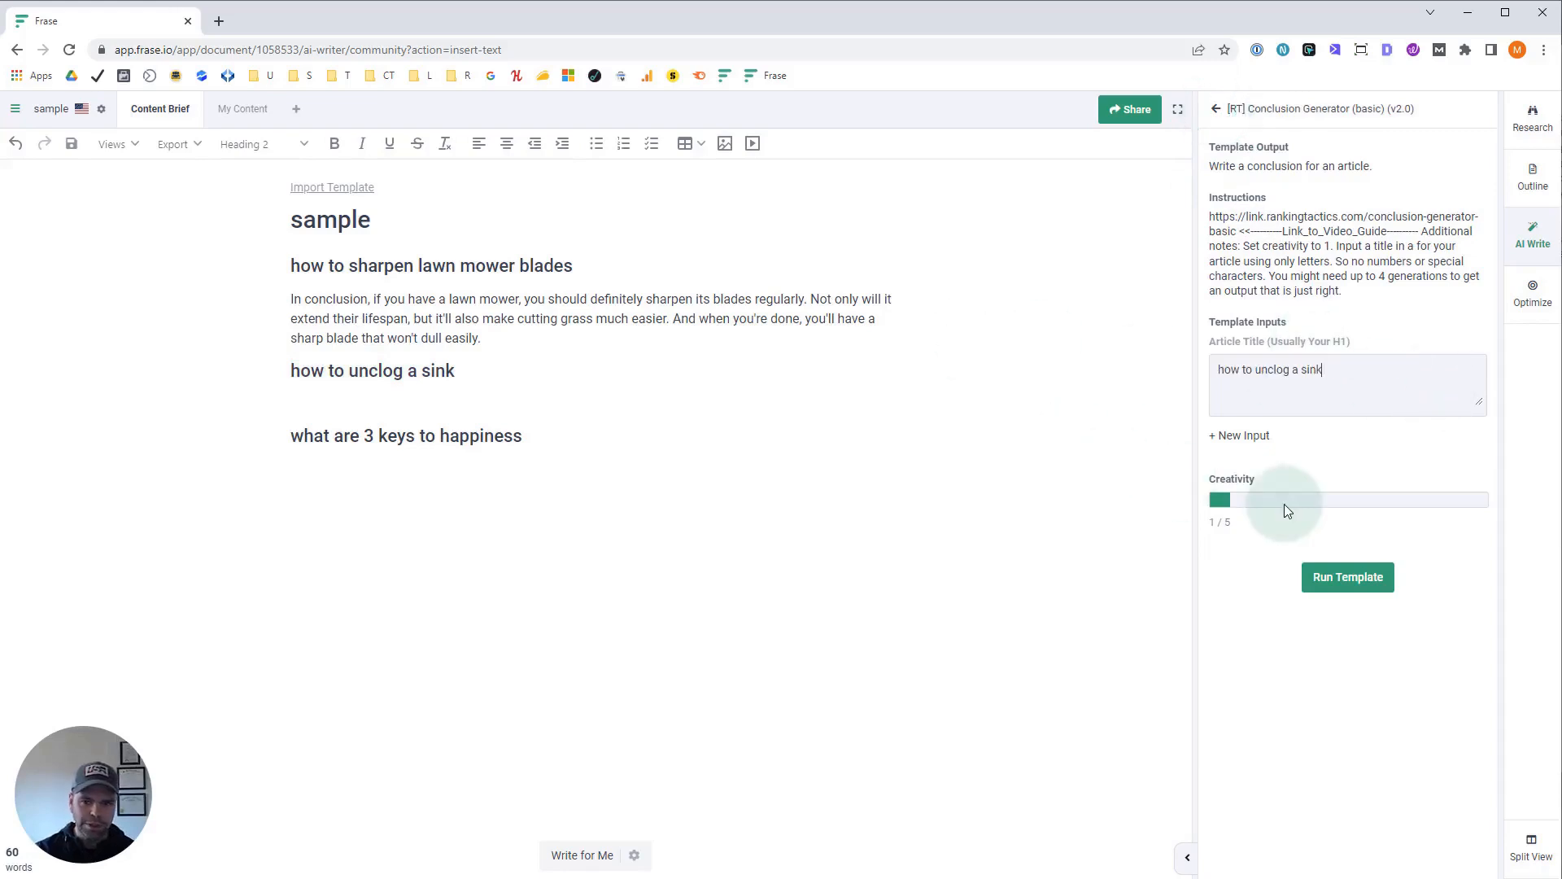
pyautogui.click(1363, 576)
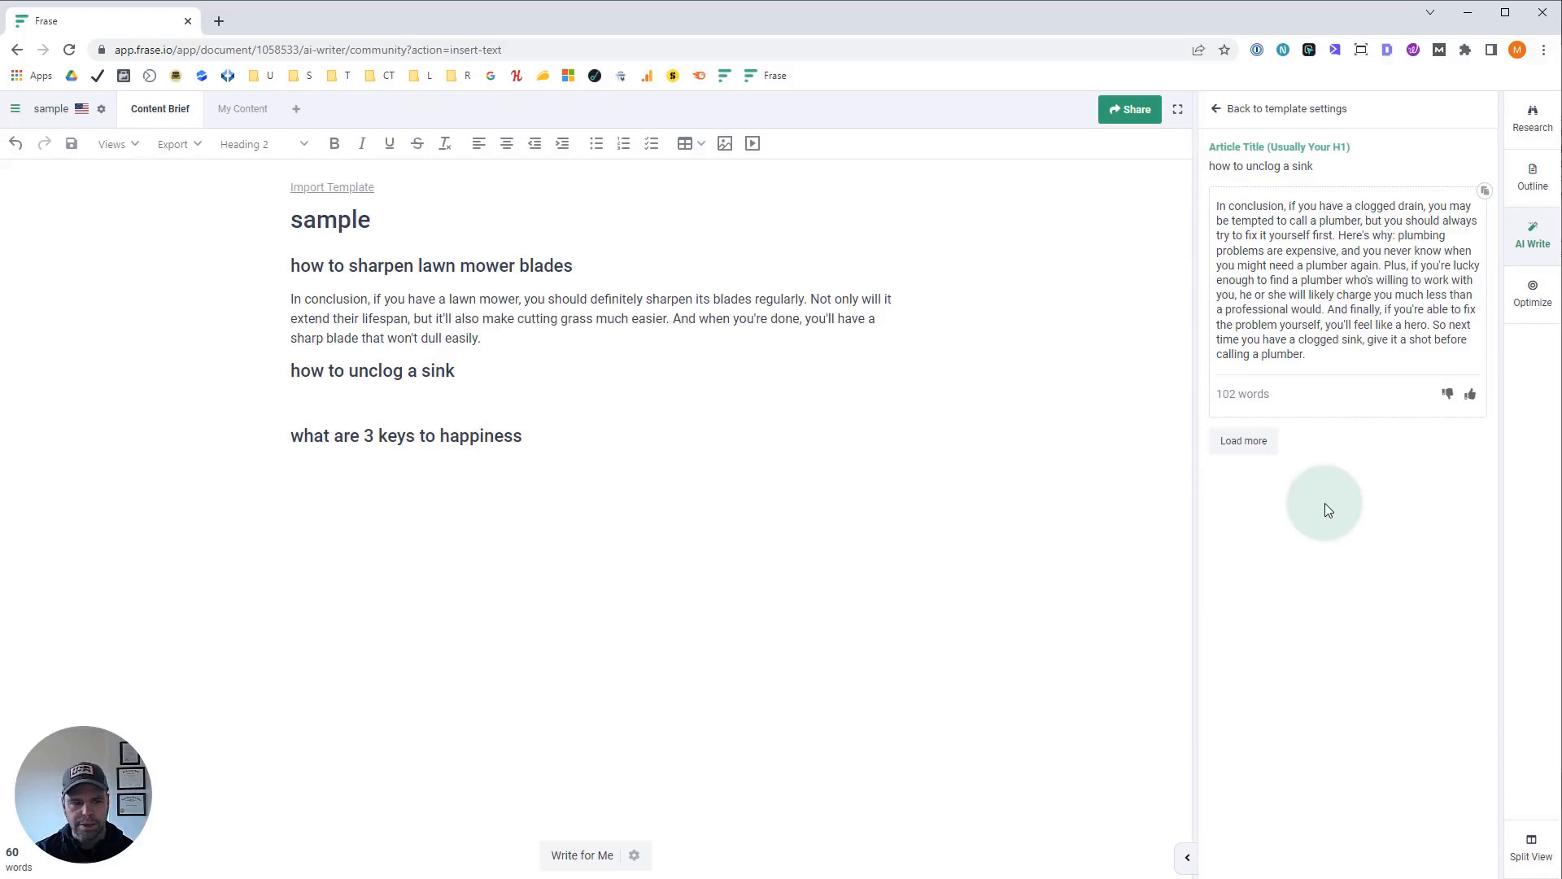
# Step: Generate a second sink conclusion and insert it below the "how to unclog a sink" heading
pyautogui.click(1245, 441)
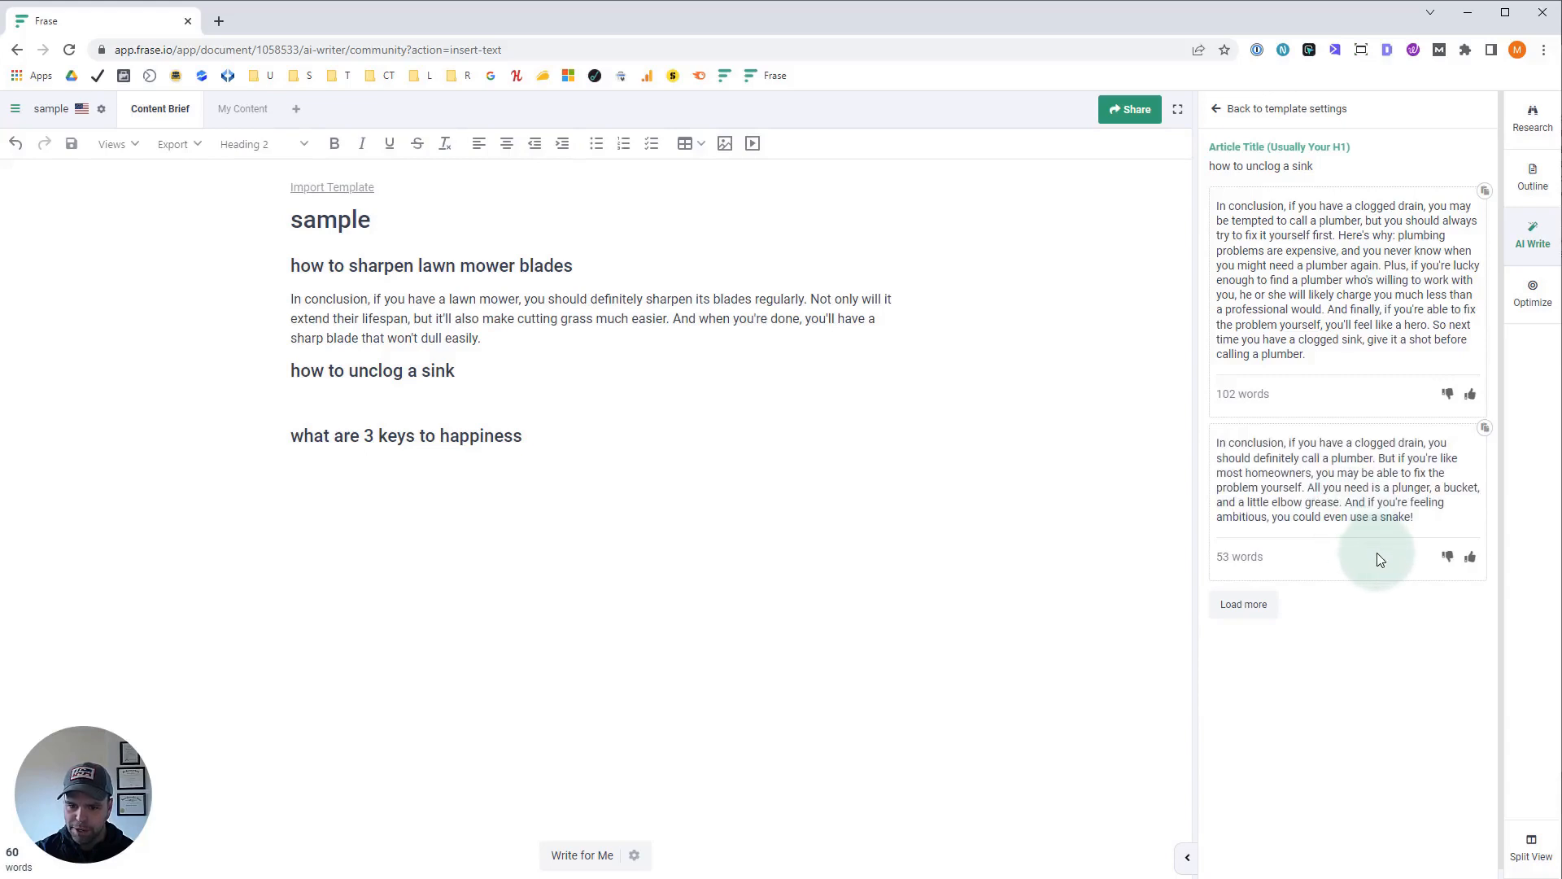
pyautogui.click(468, 402)
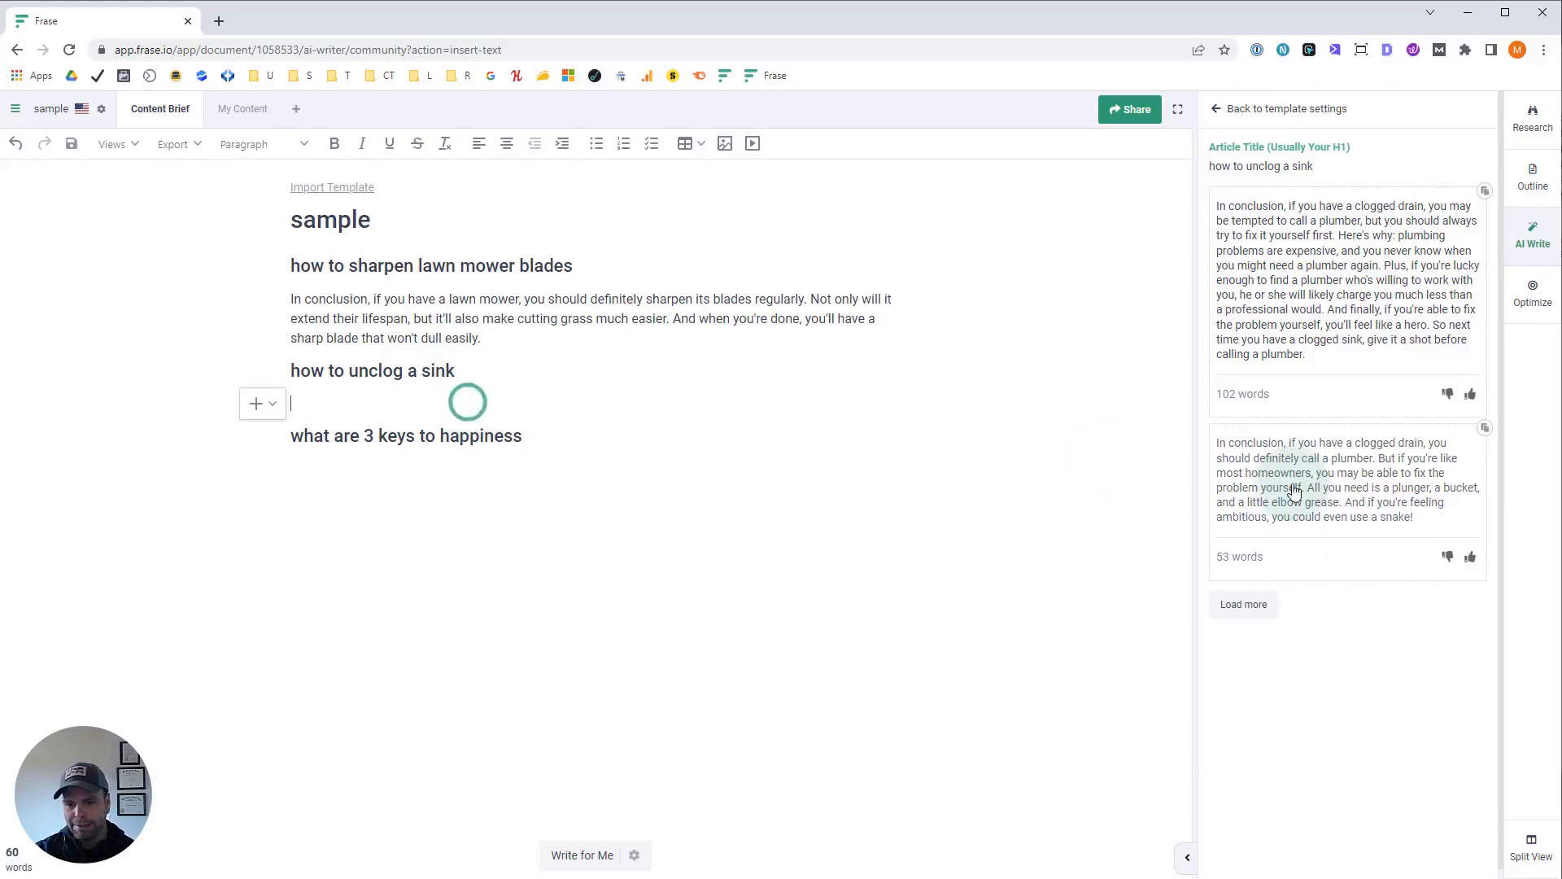
pyautogui.click(1379, 481)
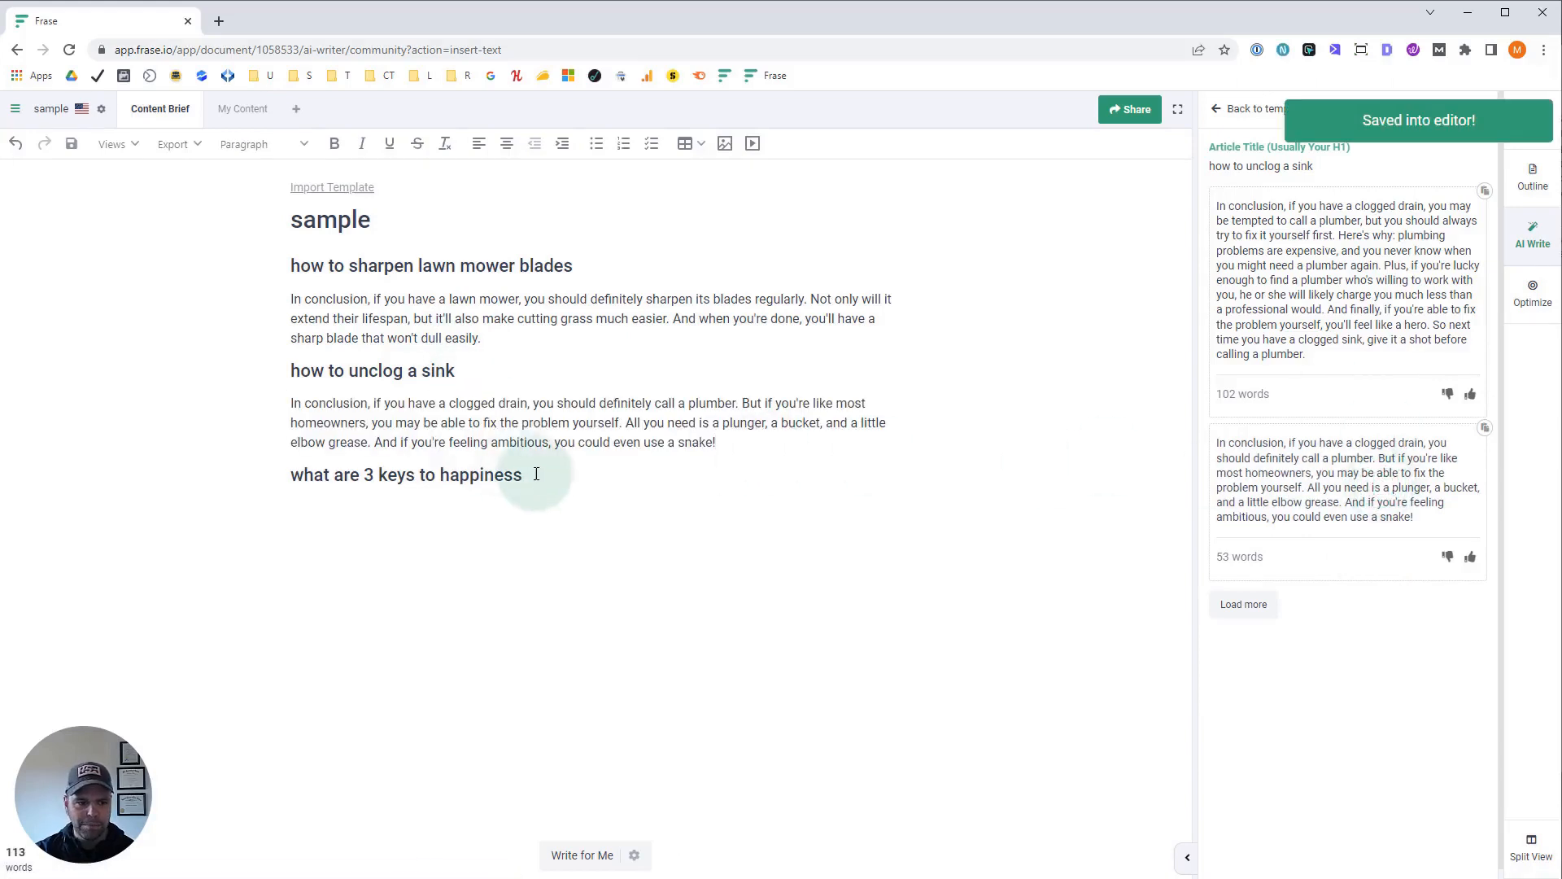
# Step: Replace the template's article title with the heading "what are 3 keys to happiness" and run the template
pyautogui.moveTo(531, 472); pyautogui.dragTo(273, 480)
pyautogui.hotkey('ctrl', 'c')
pyautogui.click(1238, 109)
pyautogui.click(1353, 373)
pyautogui.hotkey('ctrl', 'a')
pyautogui.hotkey('ctrl', 'v')
pyautogui.click(1376, 575)
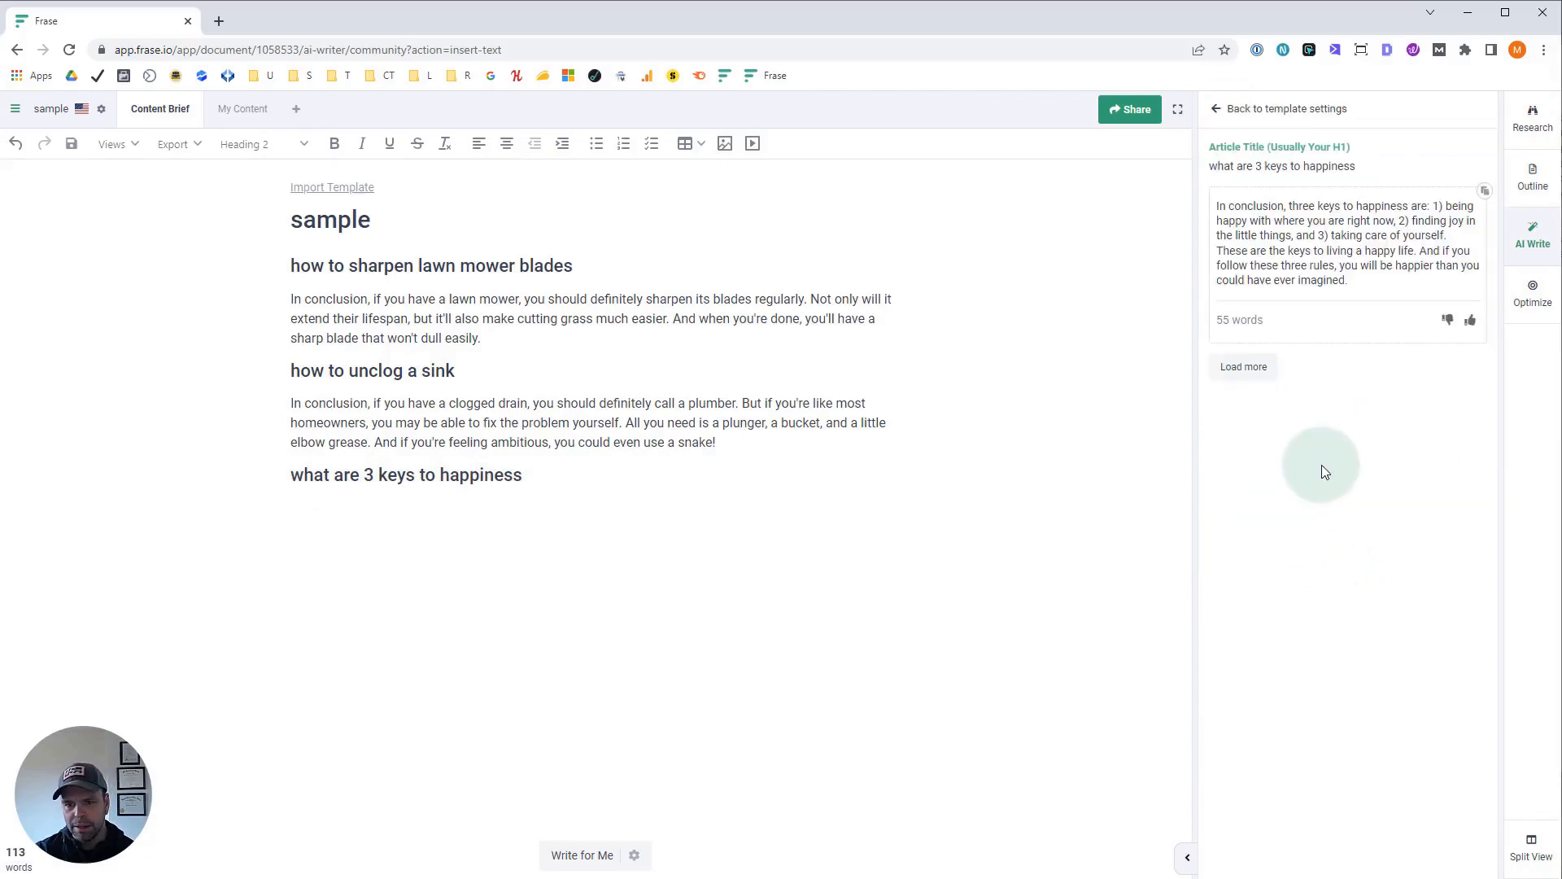
# Step: Generate three more happiness conclusions and insert the one about enjoying the little things below the "what are 3 keys to happiness" heading
pyautogui.click(1245, 368)
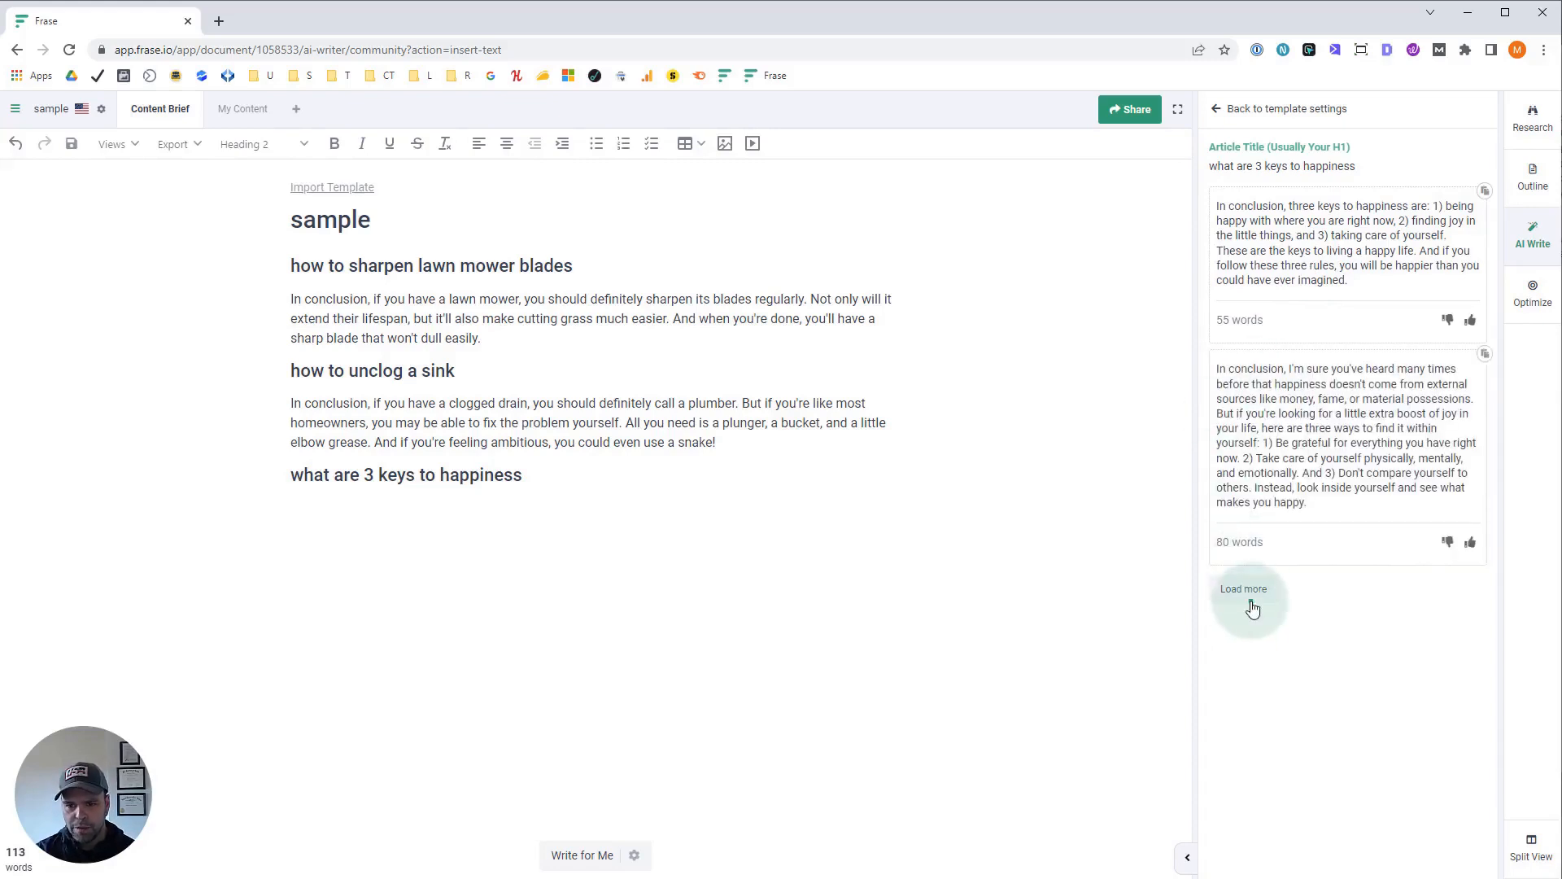
pyautogui.click(1253, 607)
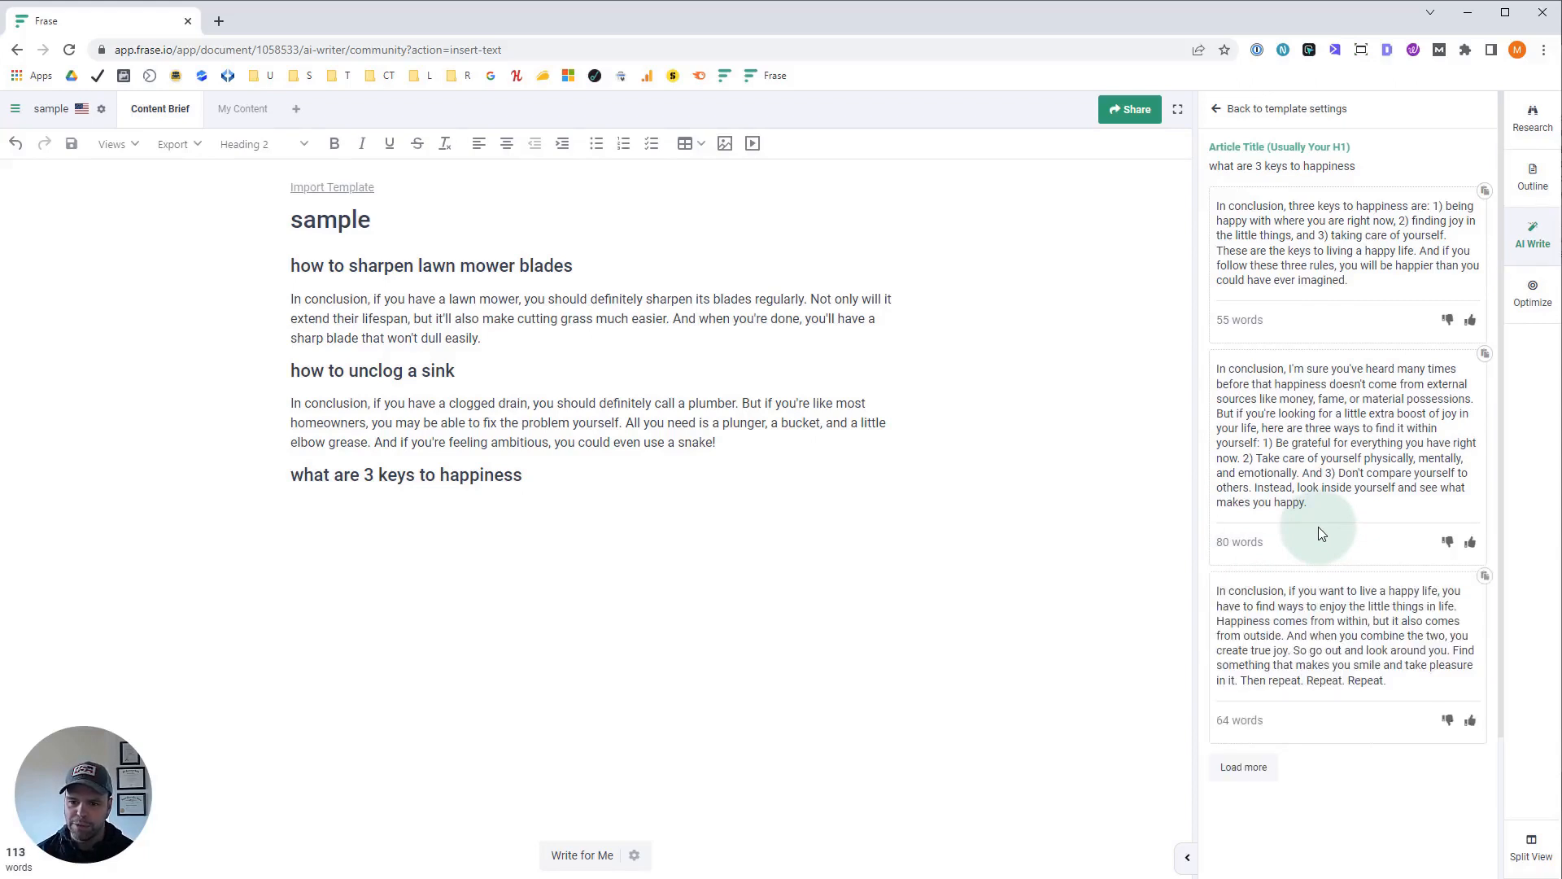
pyautogui.click(1255, 758)
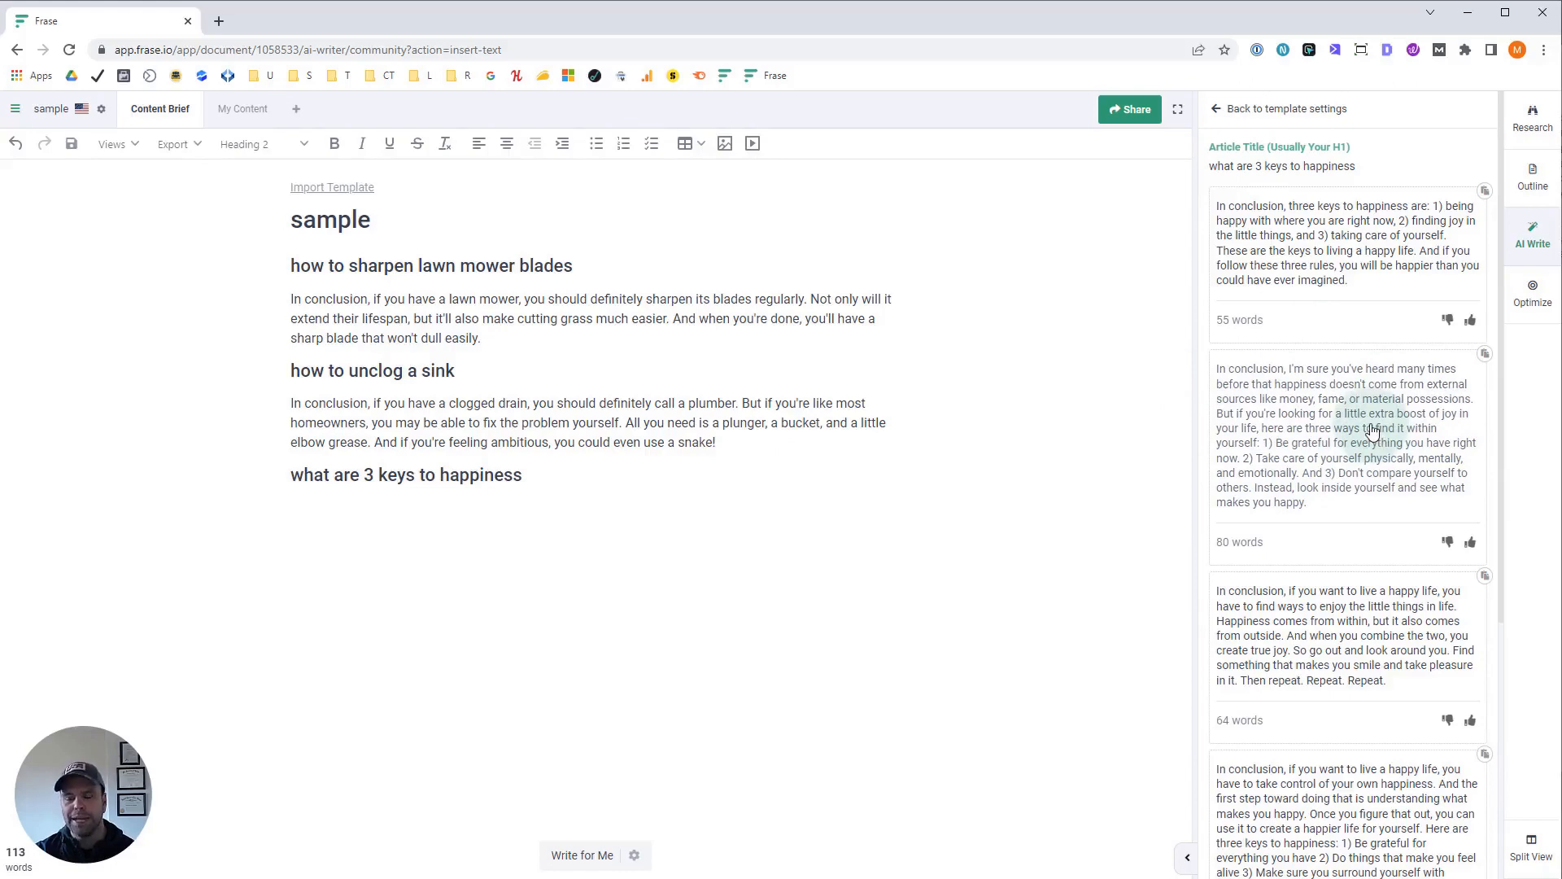
pyautogui.scroll(-1, 1372, 432)
pyautogui.scroll(-1, 1372, 432)
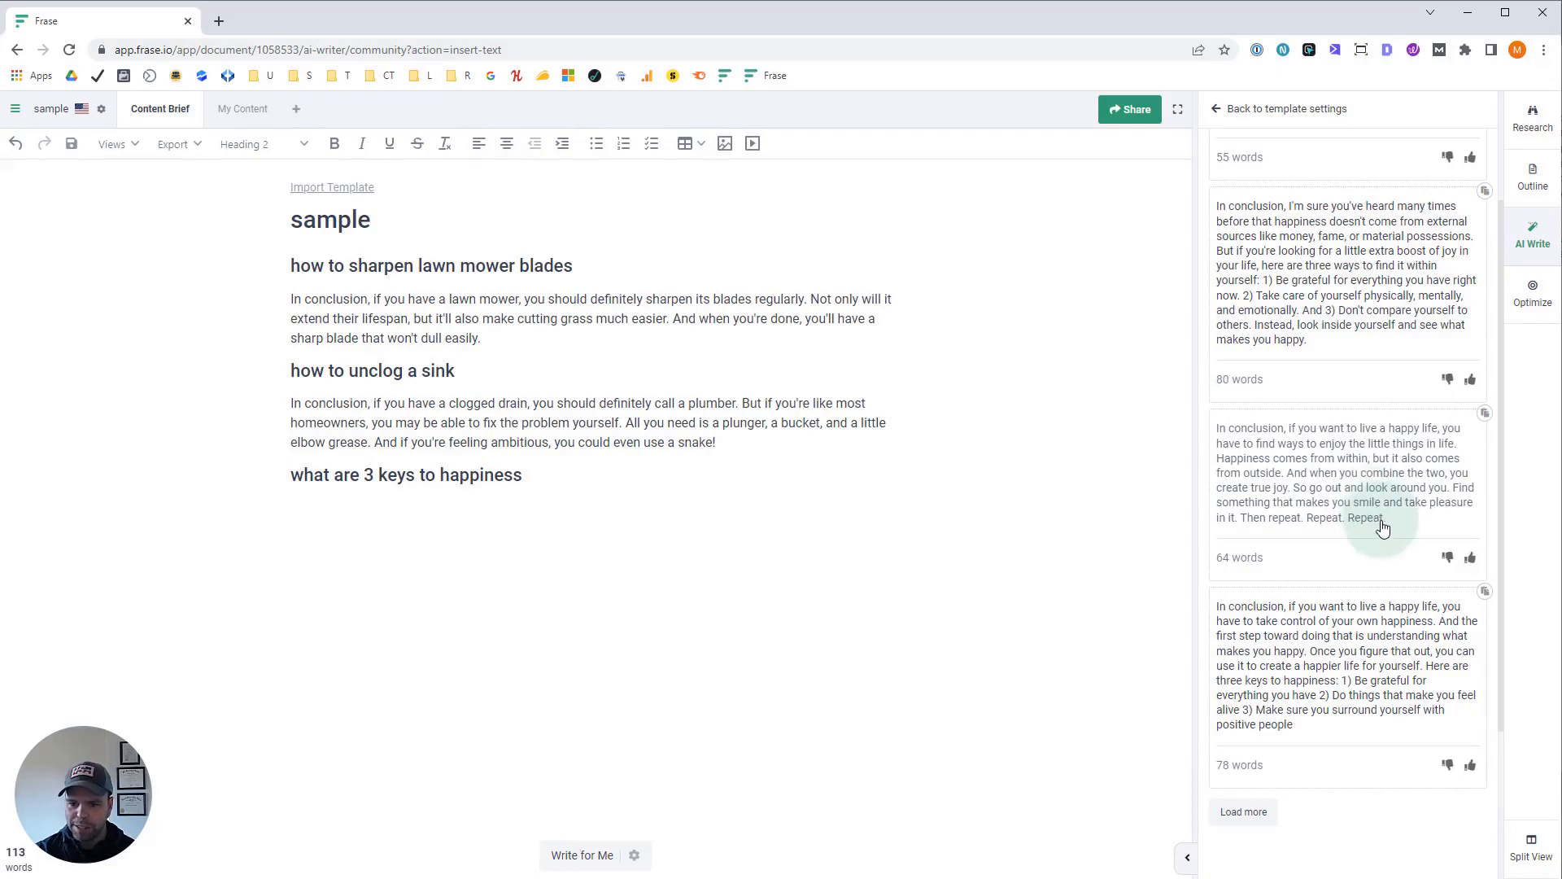
pyautogui.click(547, 510)
pyautogui.click(1336, 482)
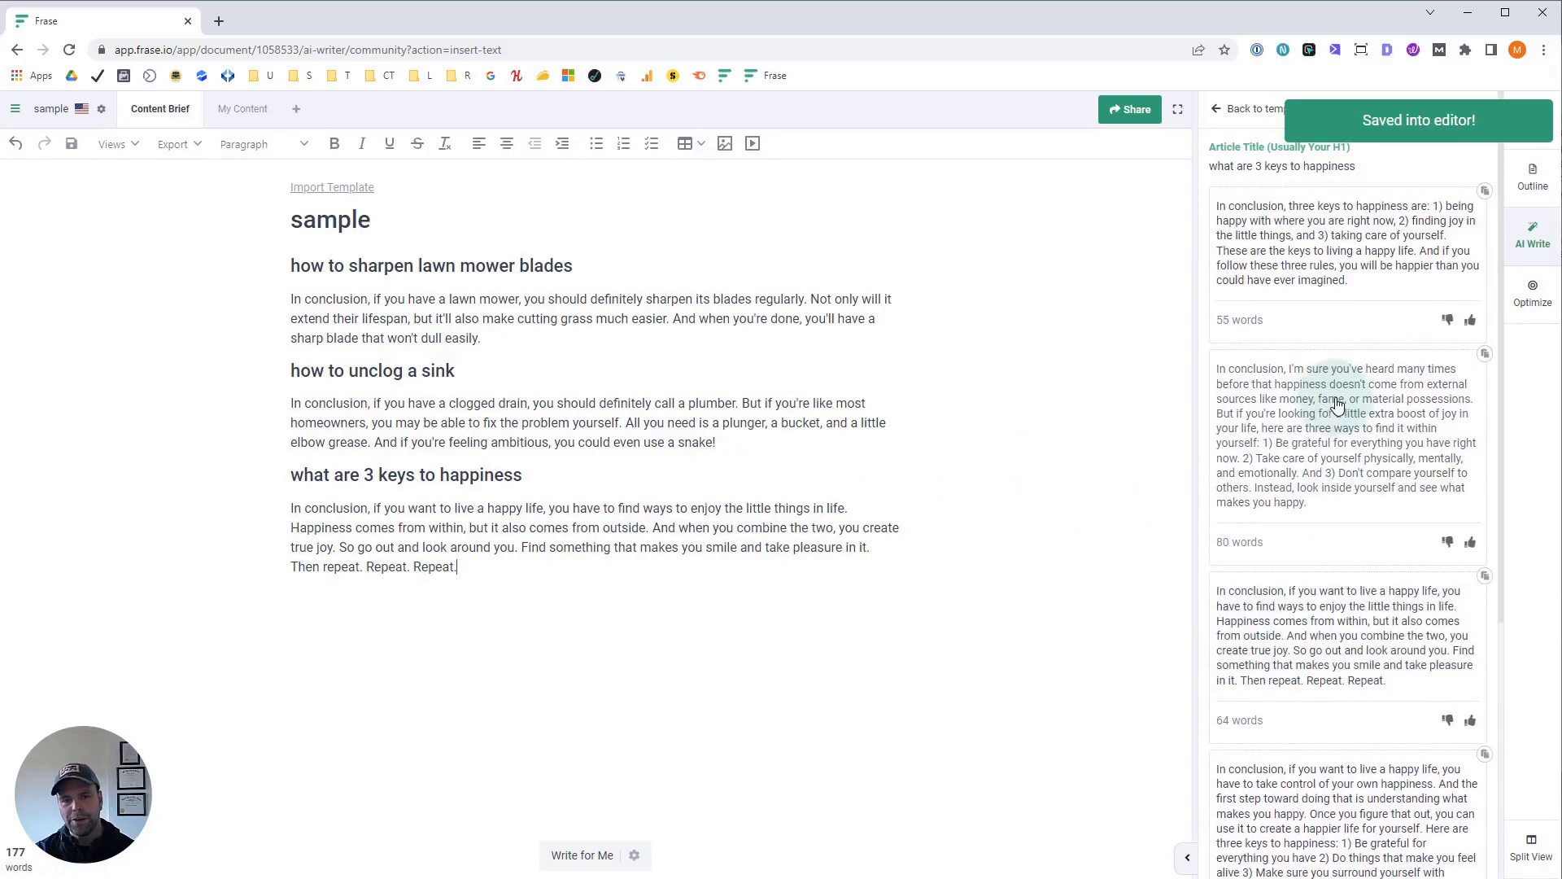
# Step: Leave the basic template's results and open the [RT] Conclusion Generator (Advanced) (V2.0) template from the community list
pyautogui.scroll(-5, 1347, 443)
pyautogui.scroll(5, 1361, 466)
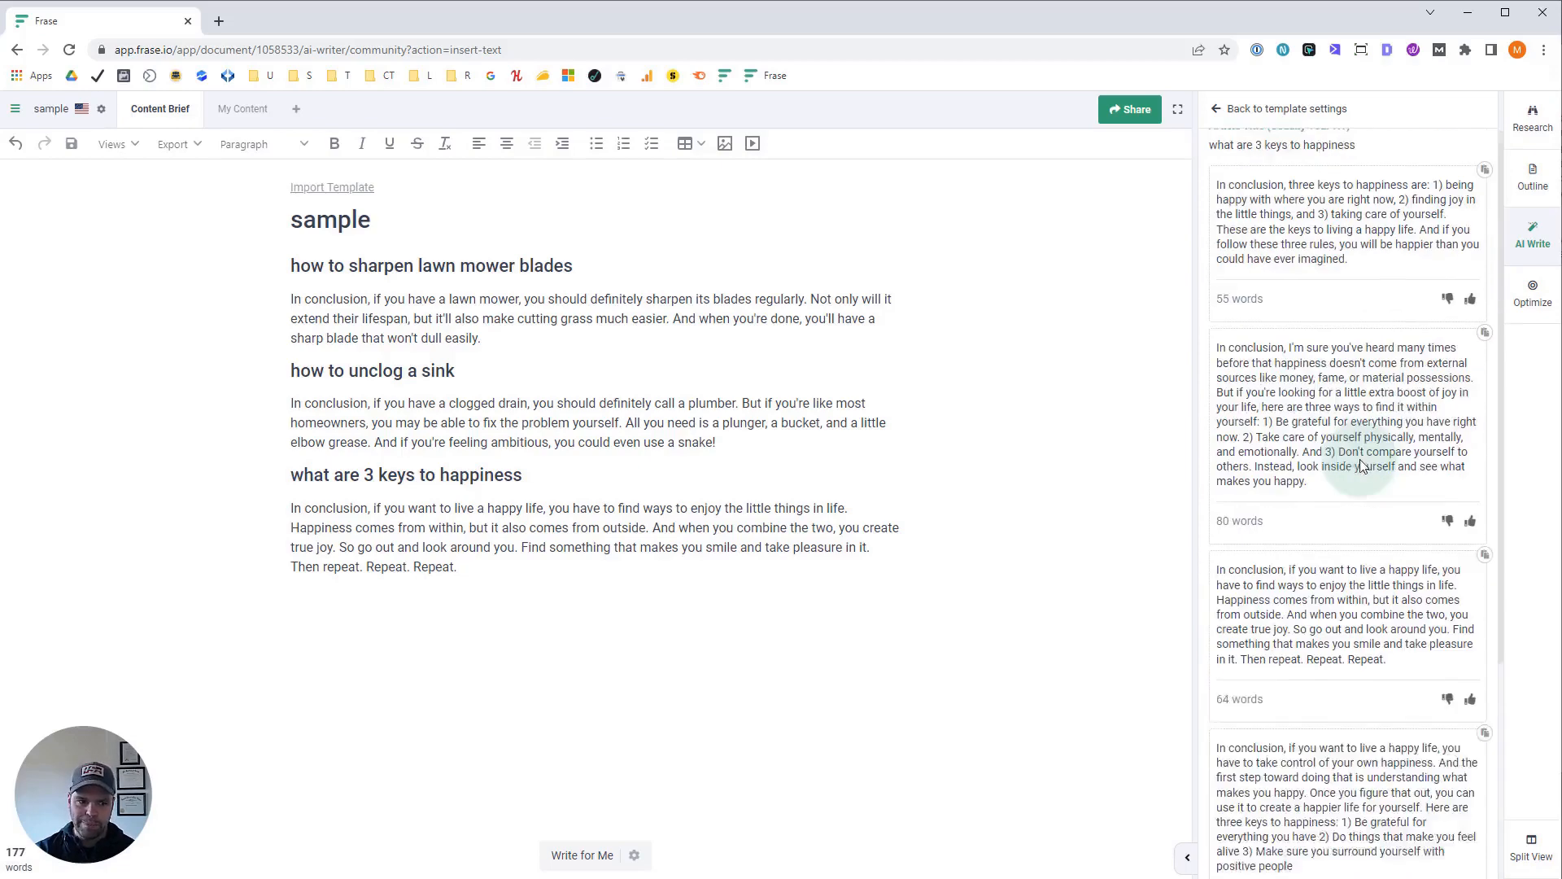
pyautogui.click(1221, 108)
pyautogui.click(1216, 107)
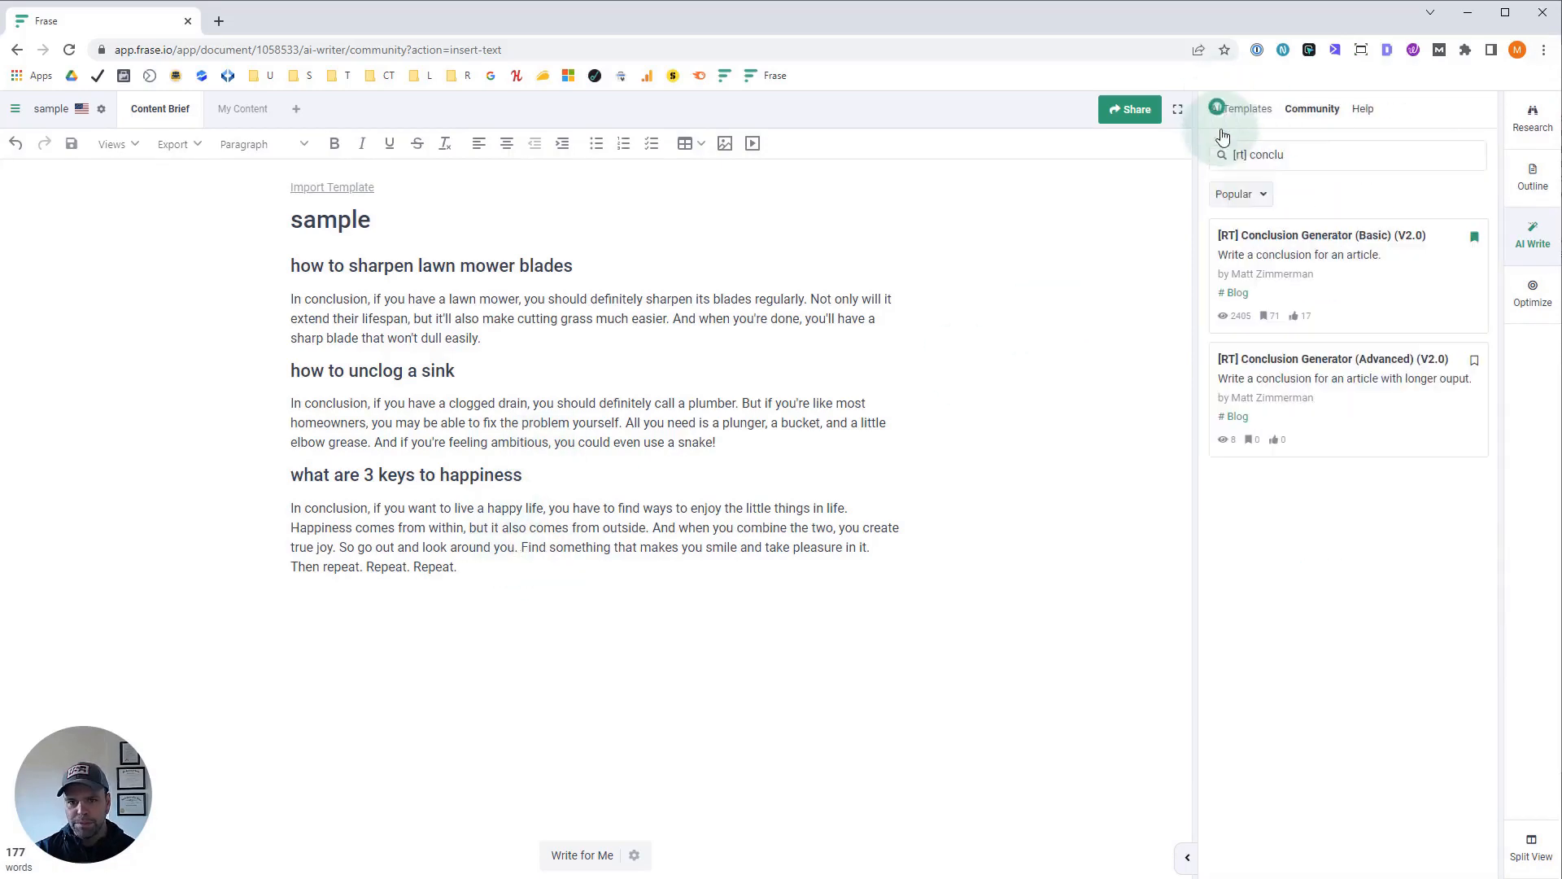
pyautogui.click(1362, 368)
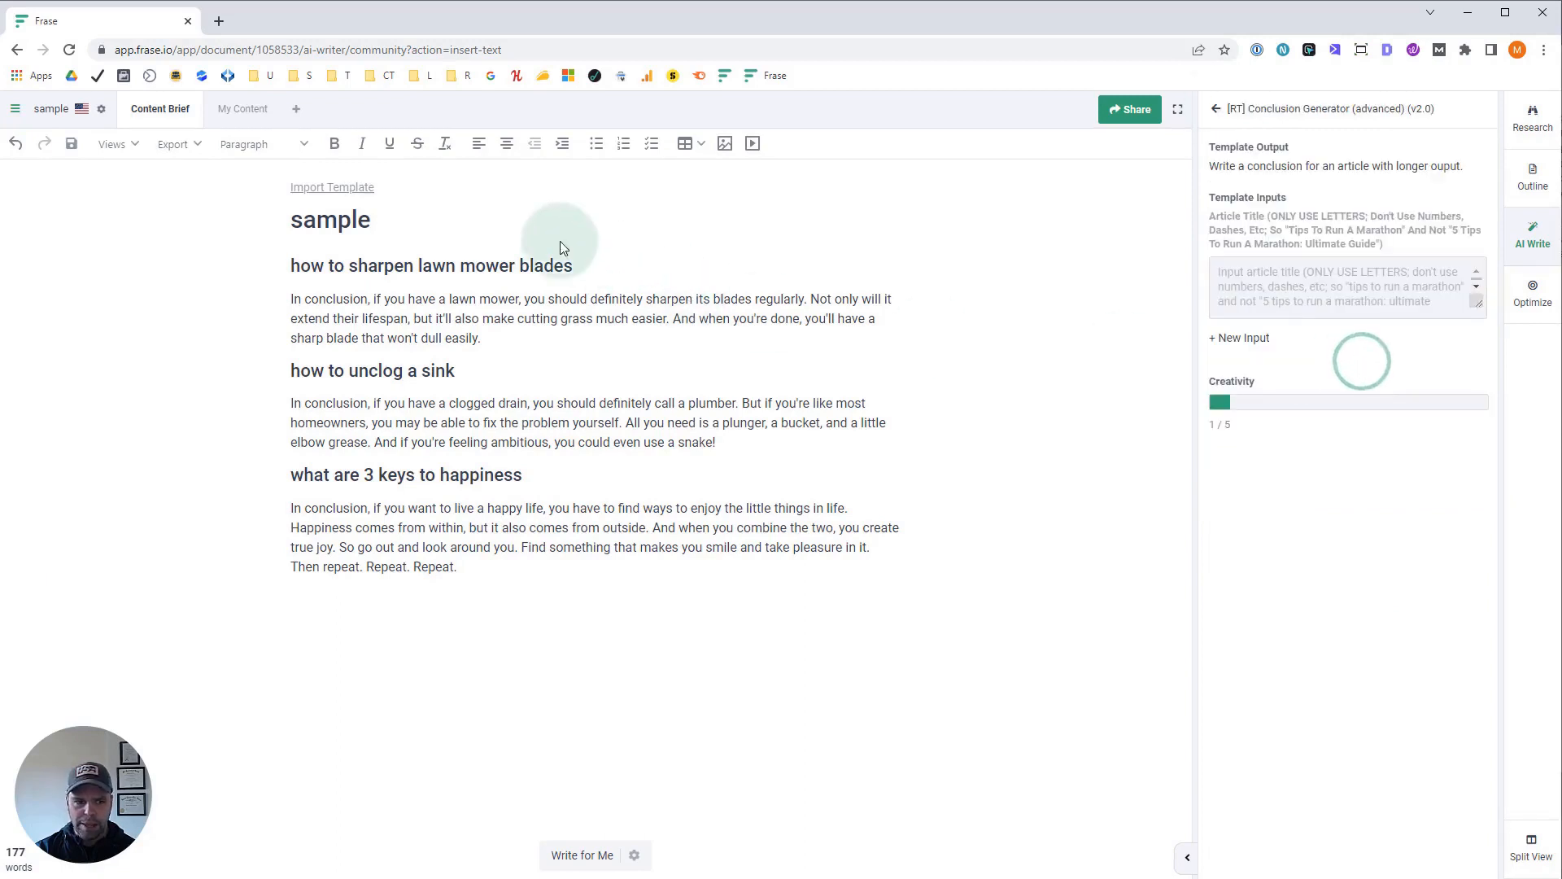
# Step: Switch to the My Content document and run the advanced template with the article title "how to sharpen lawn mower blades"
pyautogui.click(239, 122)
pyautogui.click(1275, 296)
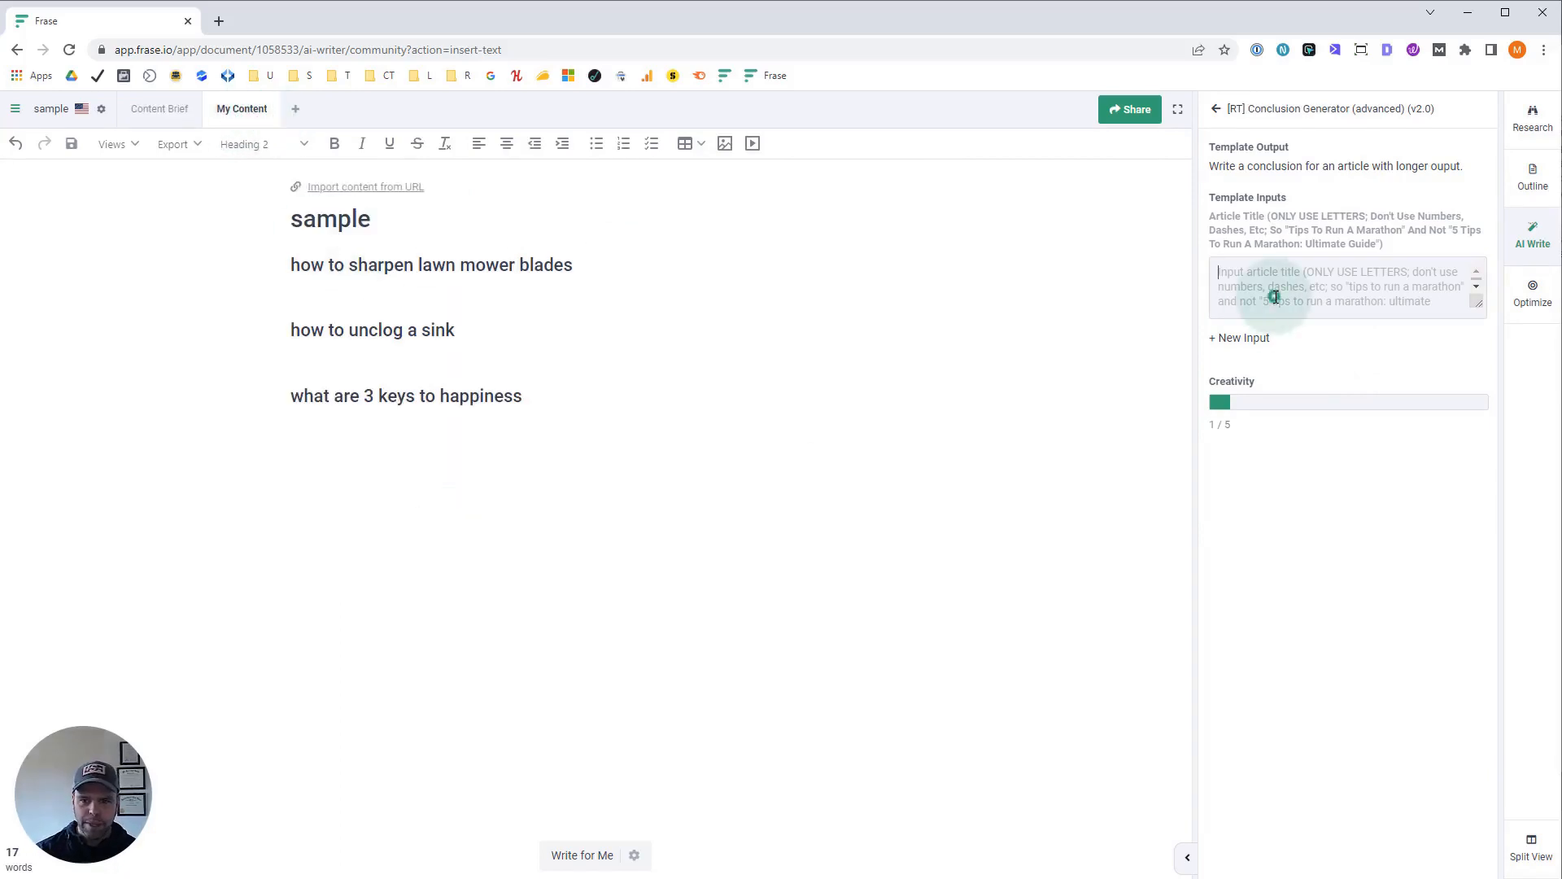
pyautogui.write('how to sharpen lawn mower blades')
pyautogui.click(1342, 476)
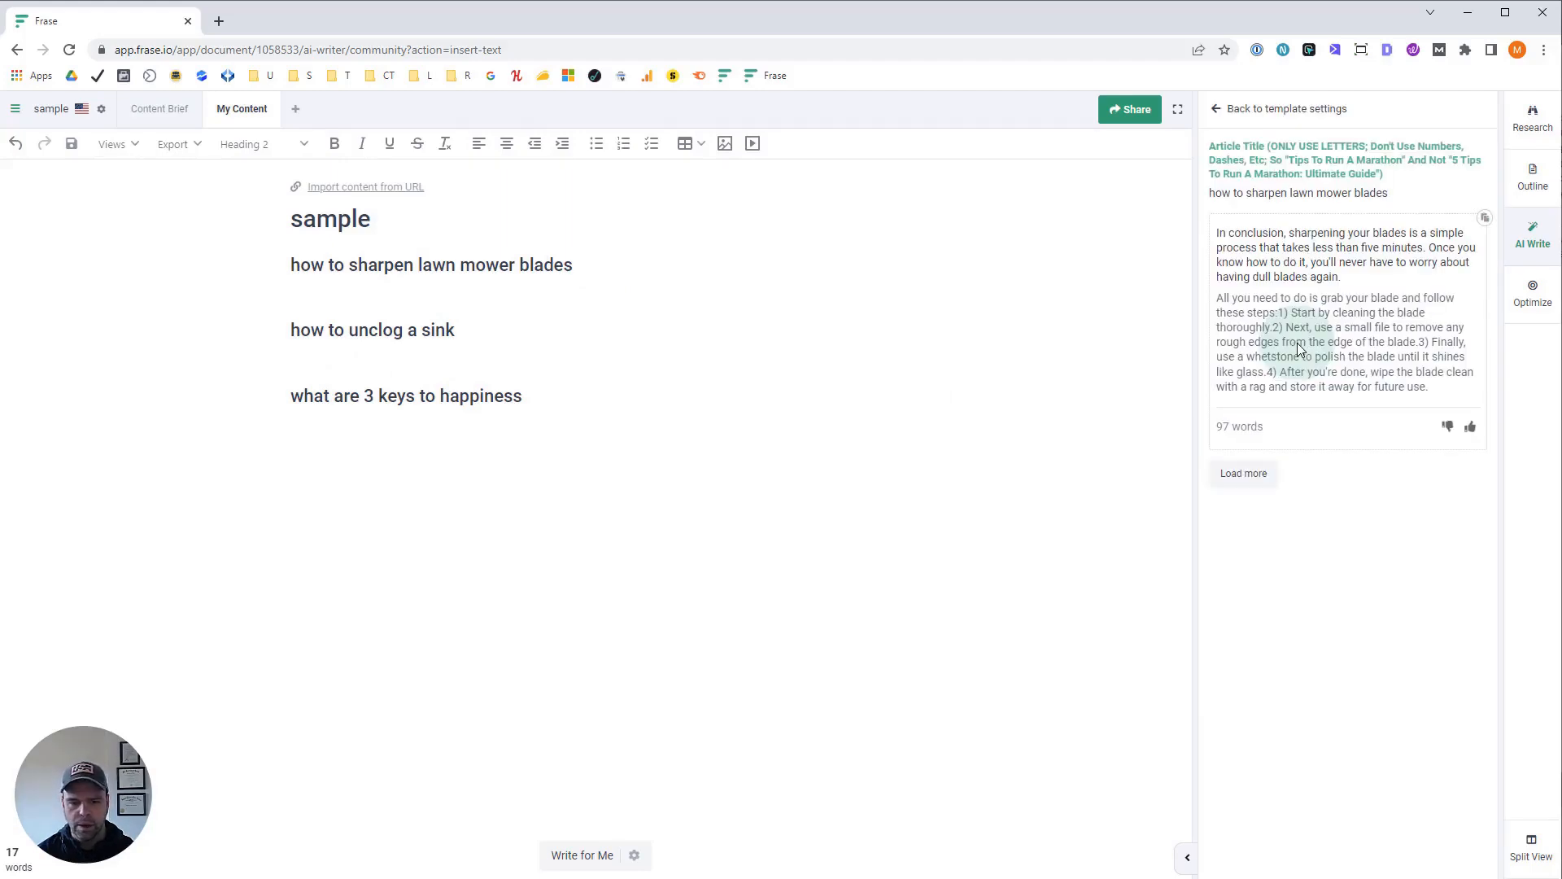
# Step: Generate more advanced conclusions for the lawn mower title and compare their length and wording
pyautogui.click(1263, 472)
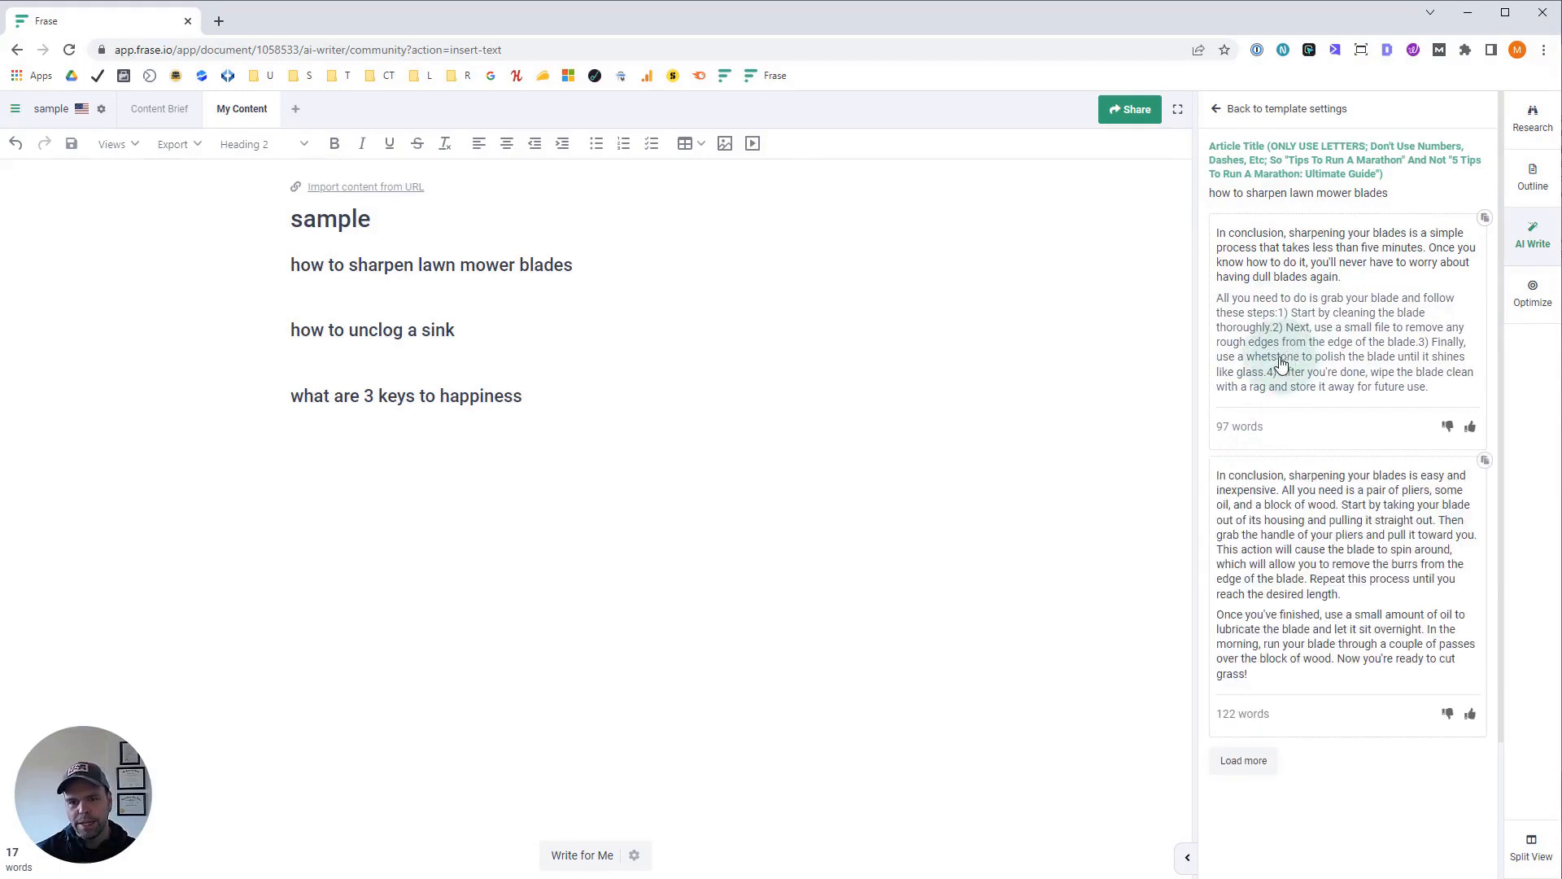
pyautogui.click(1245, 760)
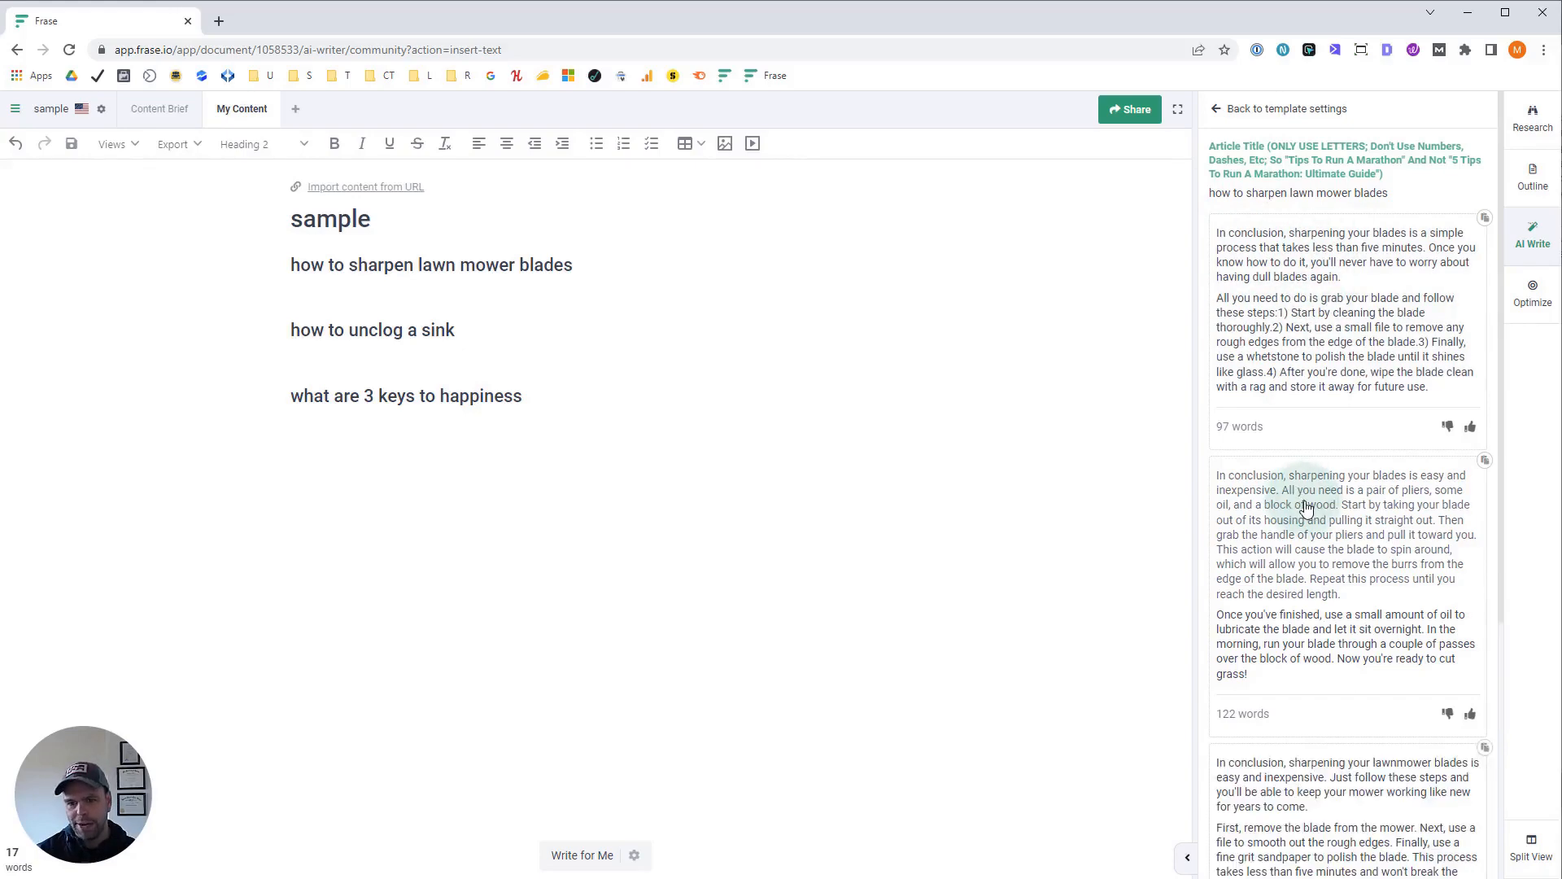
pyautogui.scroll(-5, 1296, 652)
pyautogui.scroll(5, 1270, 634)
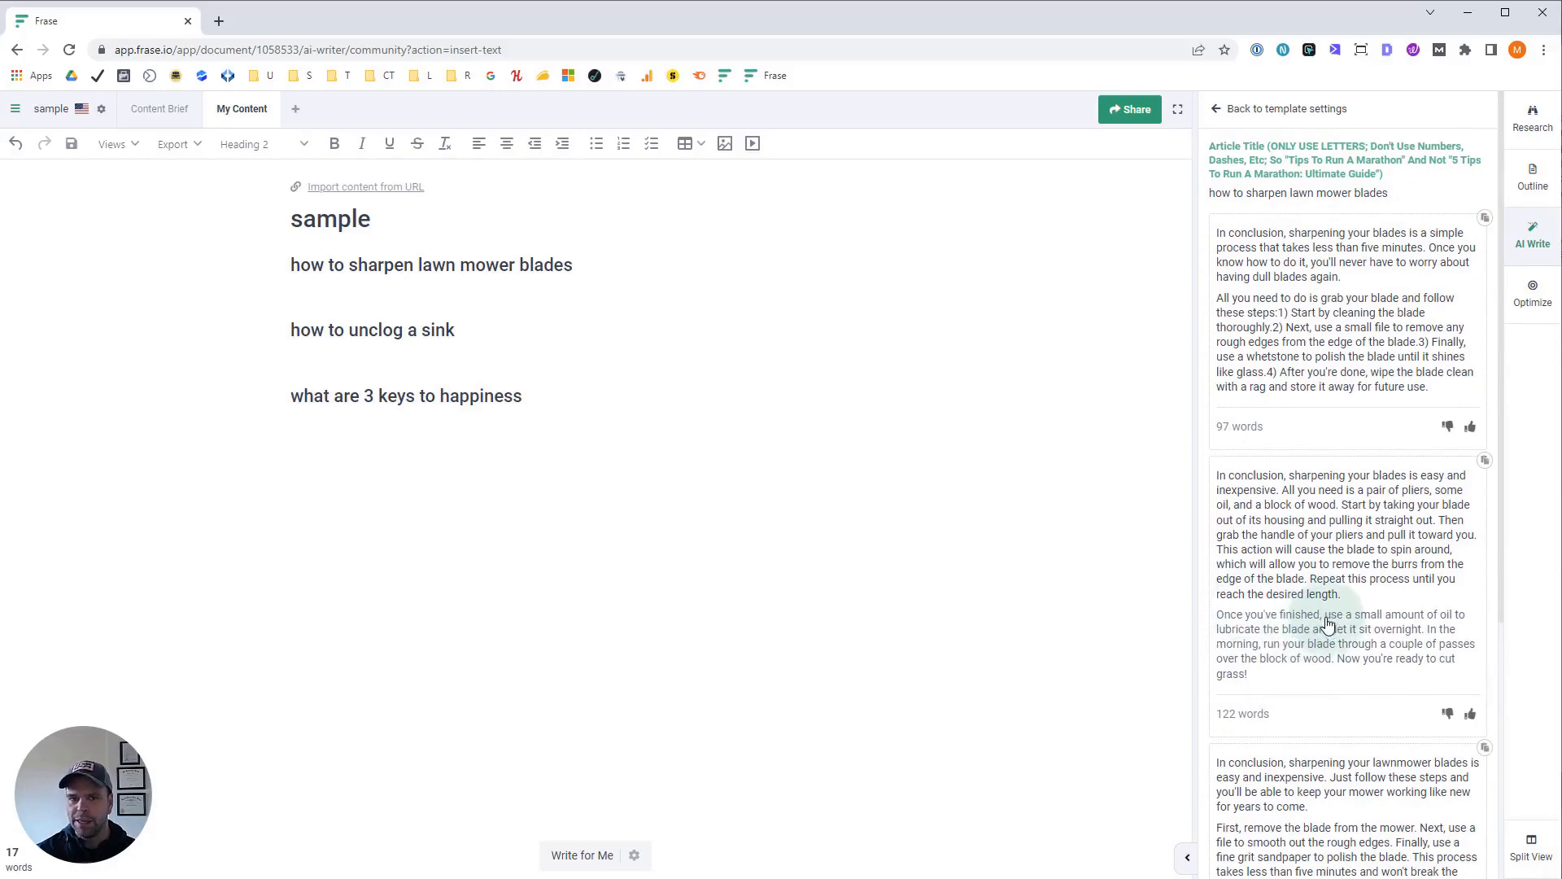
pyautogui.scroll(-2, 1330, 618)
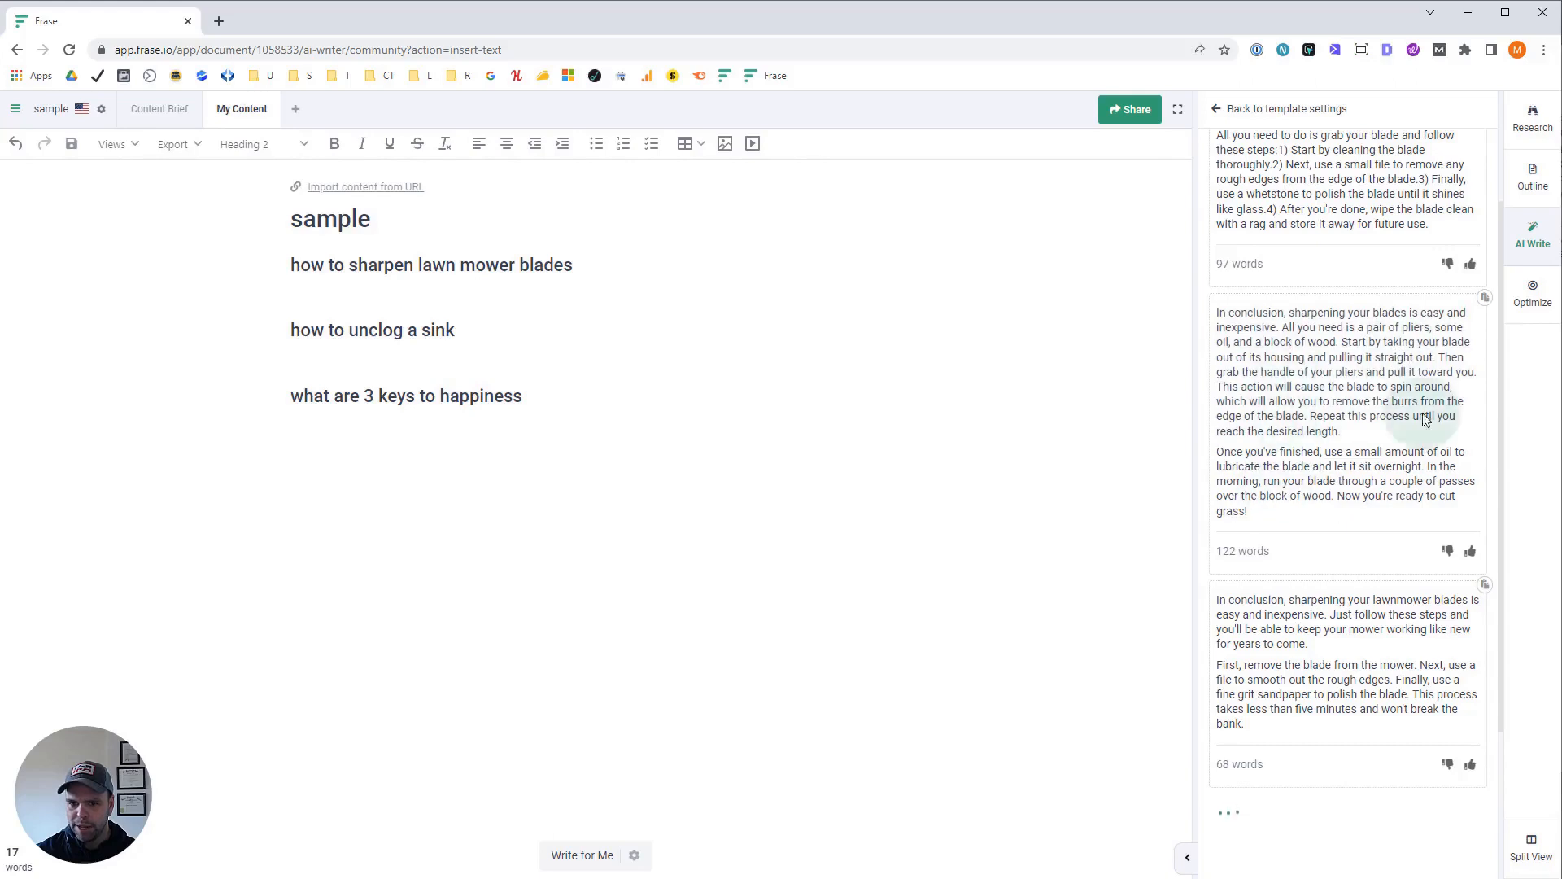
pyautogui.scroll(-2, 1342, 394)
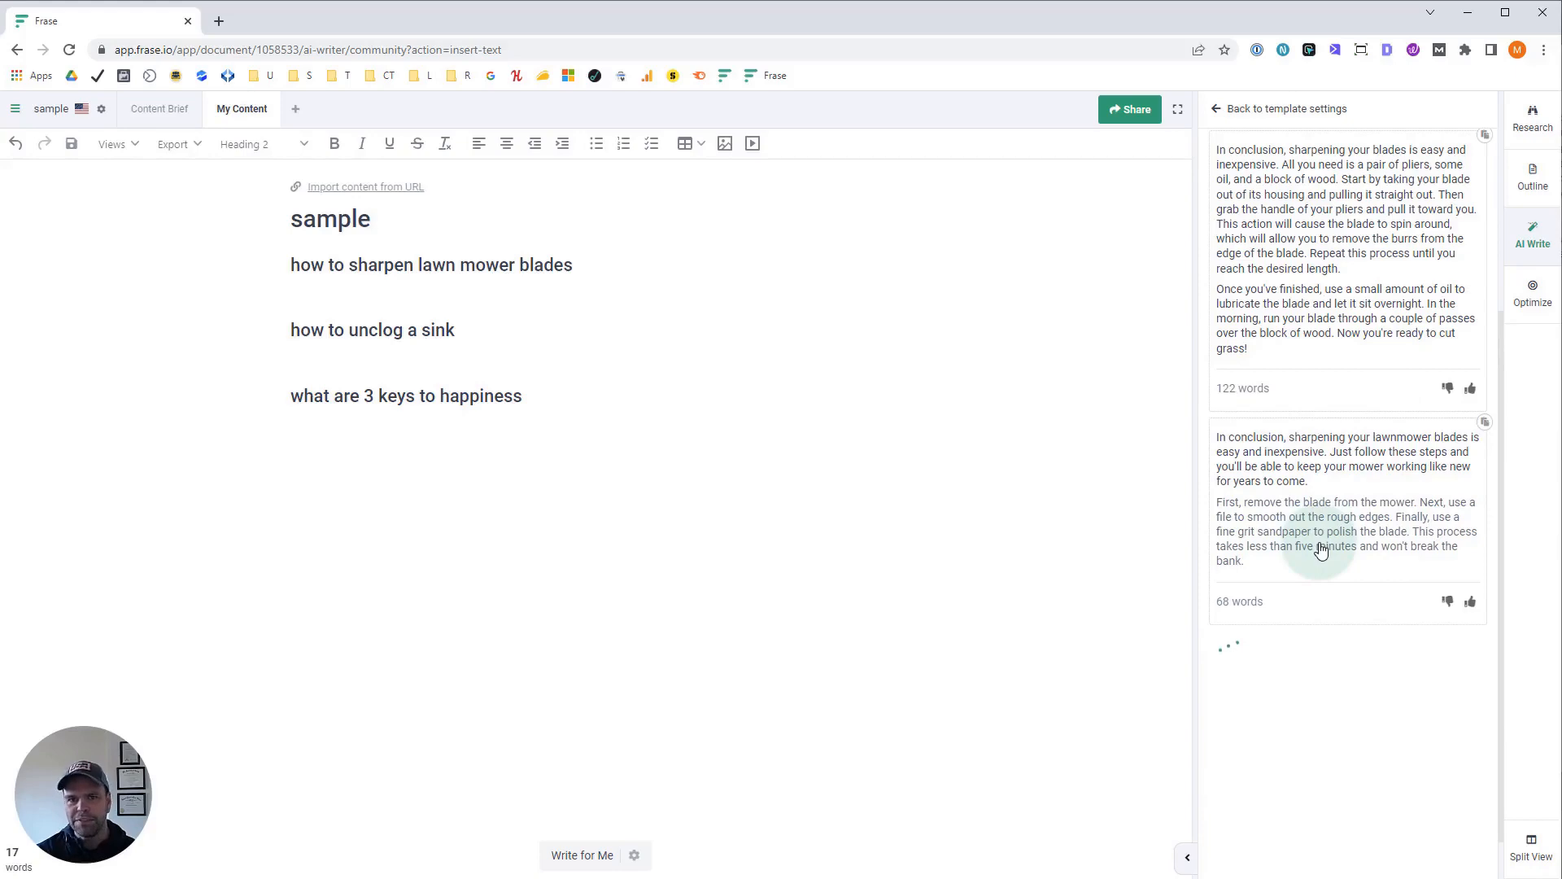
# Step: Change the article title's opening words to "tips to" in the advanced template and run it again
pyautogui.click(1216, 108)
pyautogui.moveTo(1218, 271); pyautogui.dragTo(1250, 272)
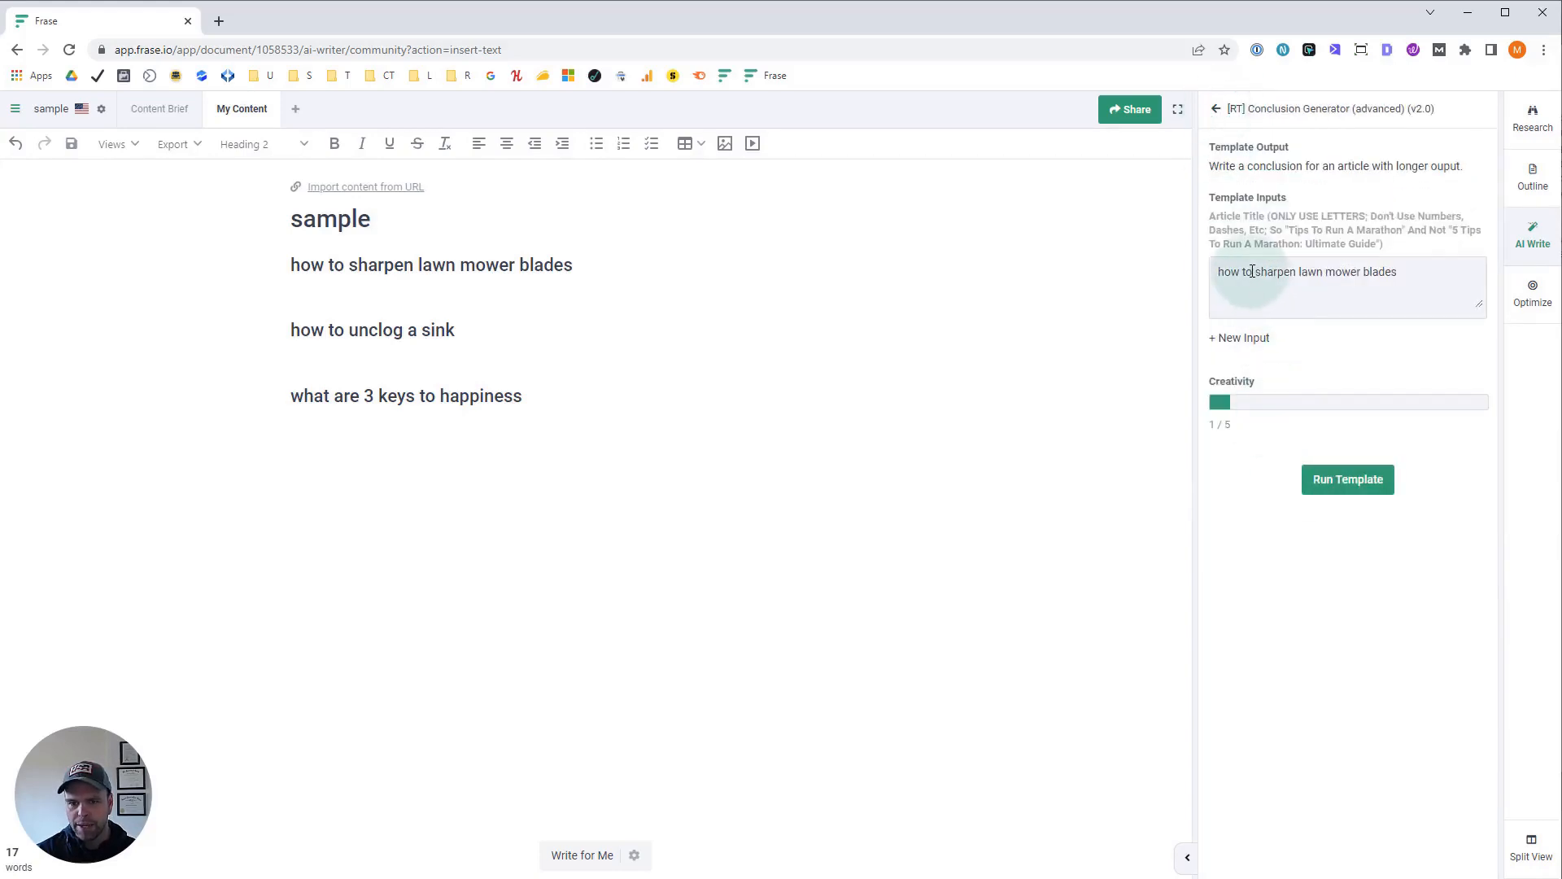
pyautogui.write('tips to')
pyautogui.click(1372, 477)
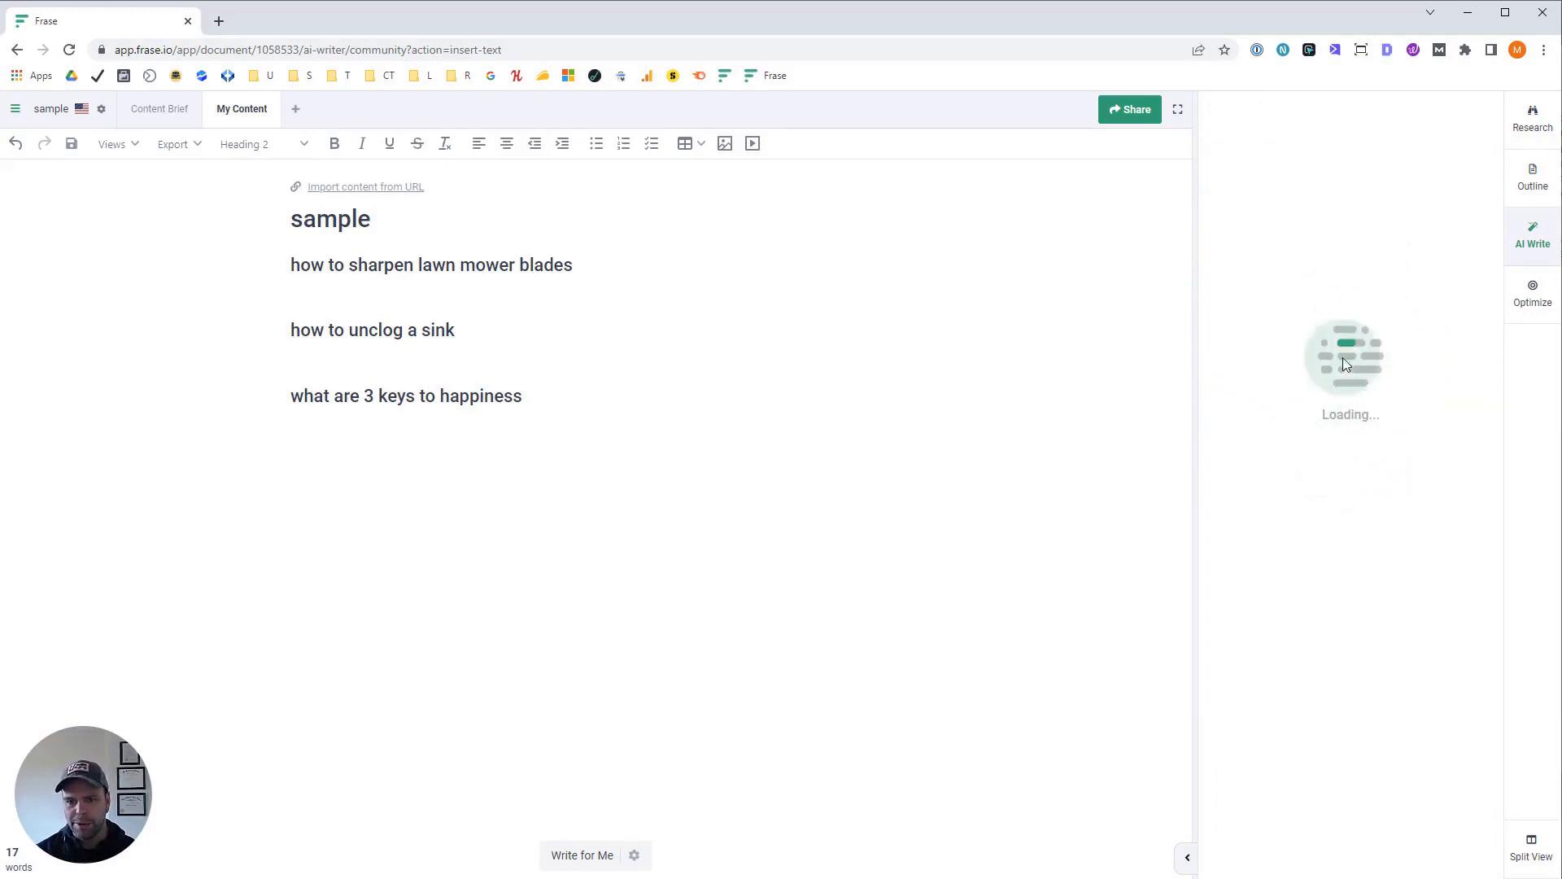
# Step: Compare the length and wording of the conclusions generated for "tips to sharpen lawn mower blades"
pyautogui.click(501, 289)
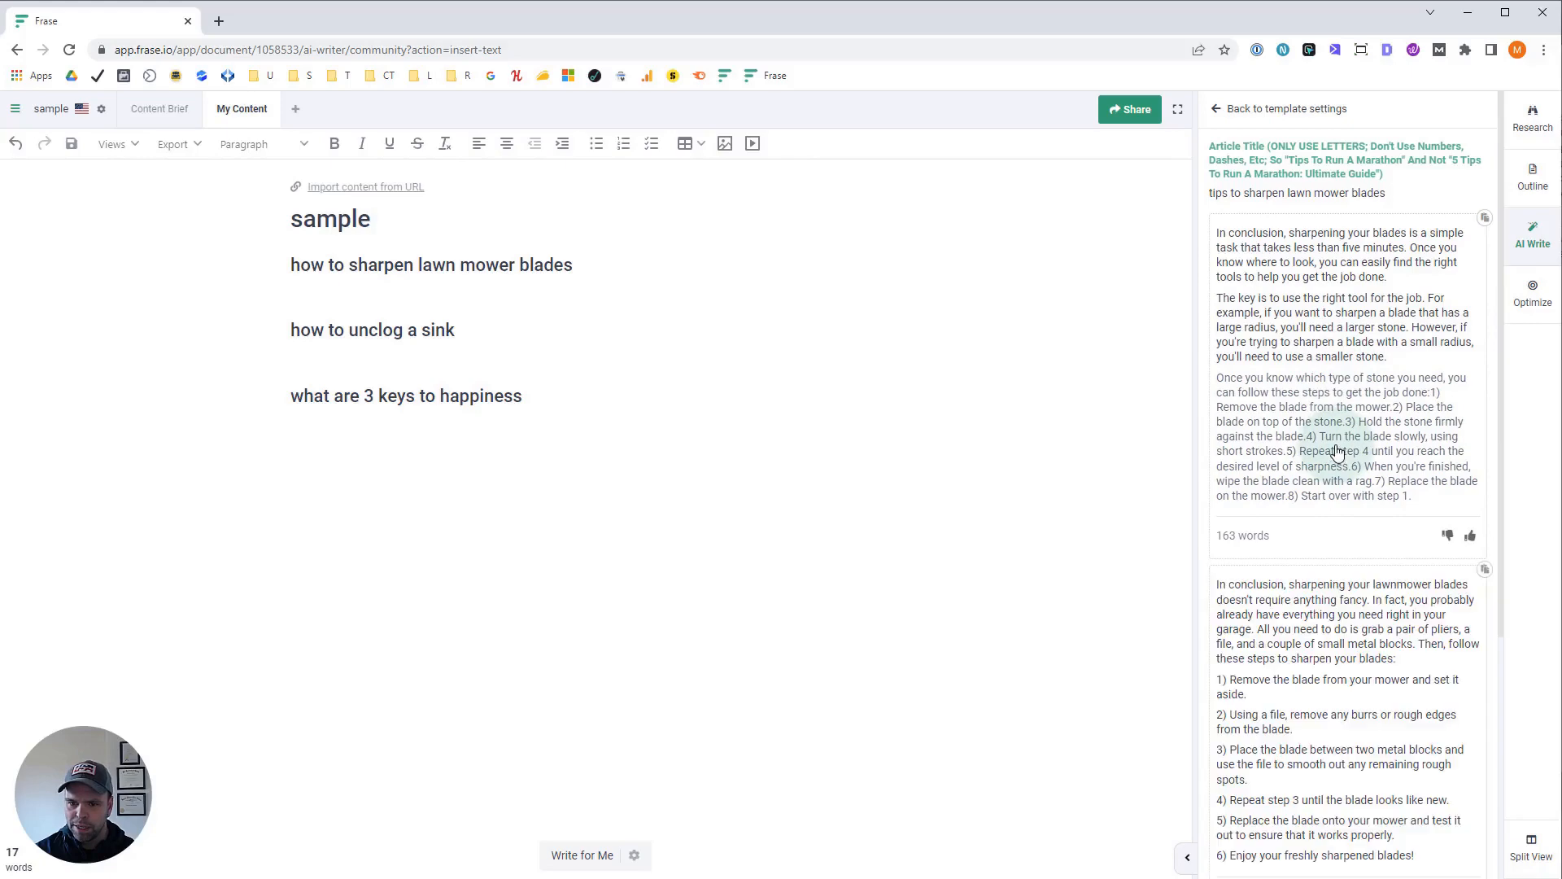
pyautogui.scroll(-4, 1326, 594)
pyautogui.scroll(2, 1326, 661)
pyautogui.scroll(-3, 1333, 666)
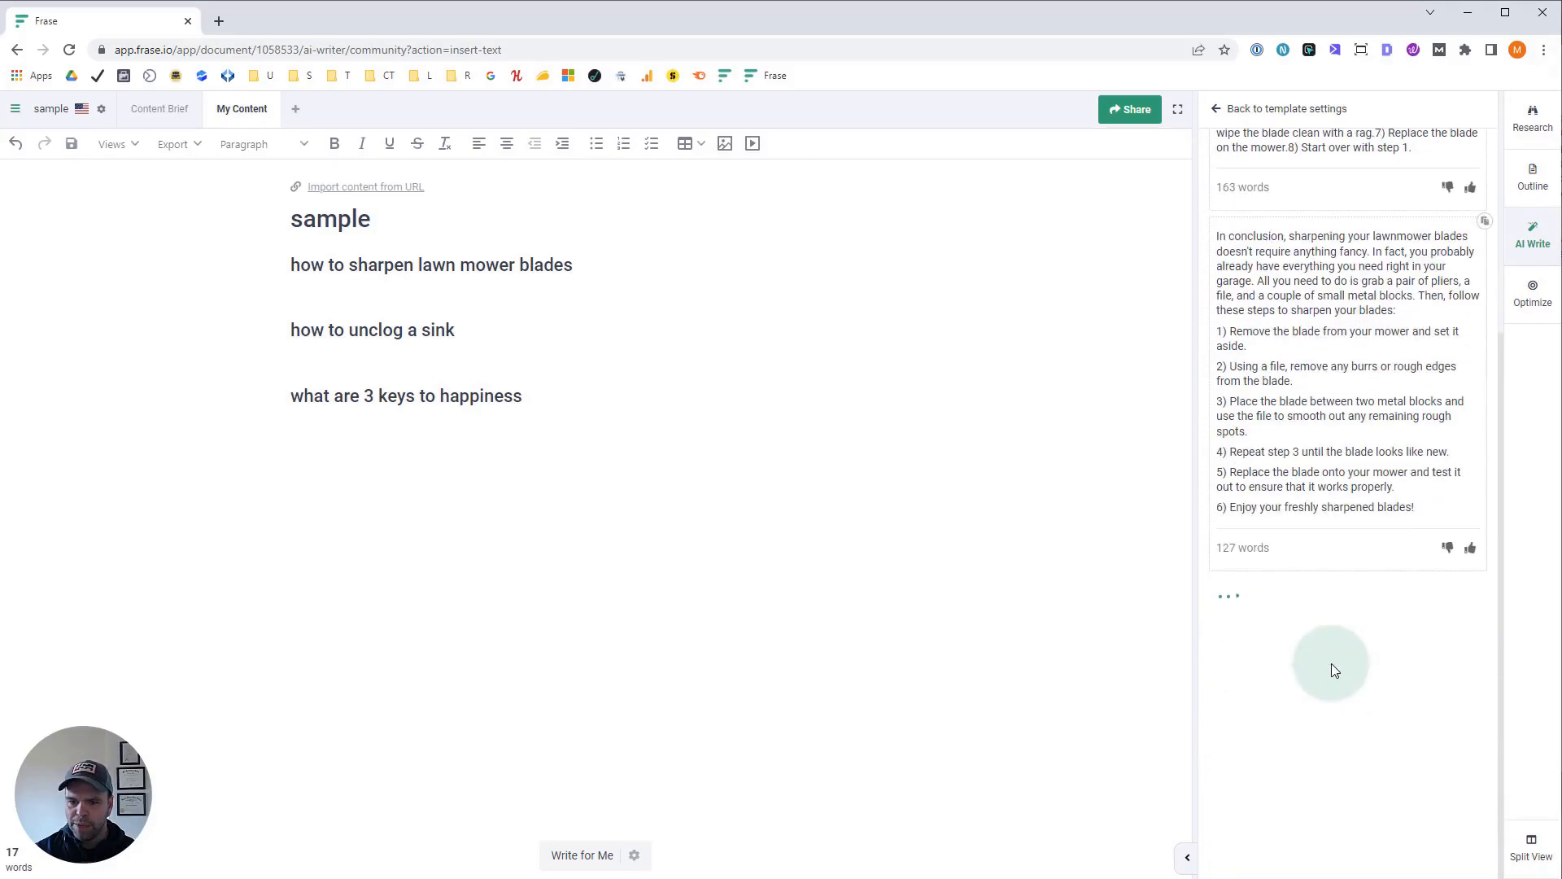
pyautogui.scroll(4, 1332, 663)
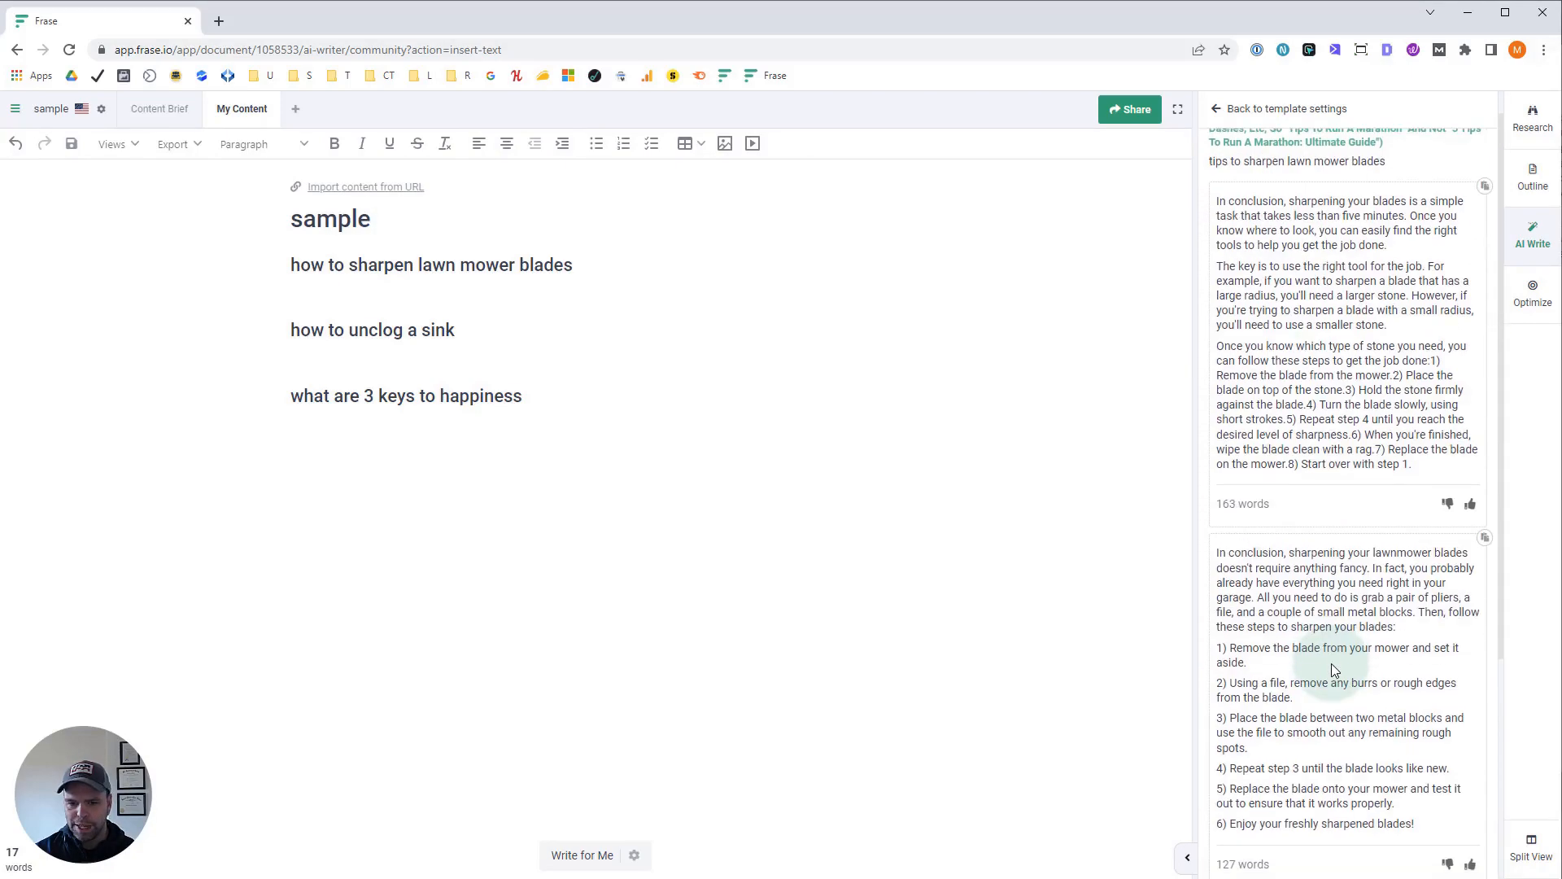
pyautogui.scroll(-4, 1334, 652)
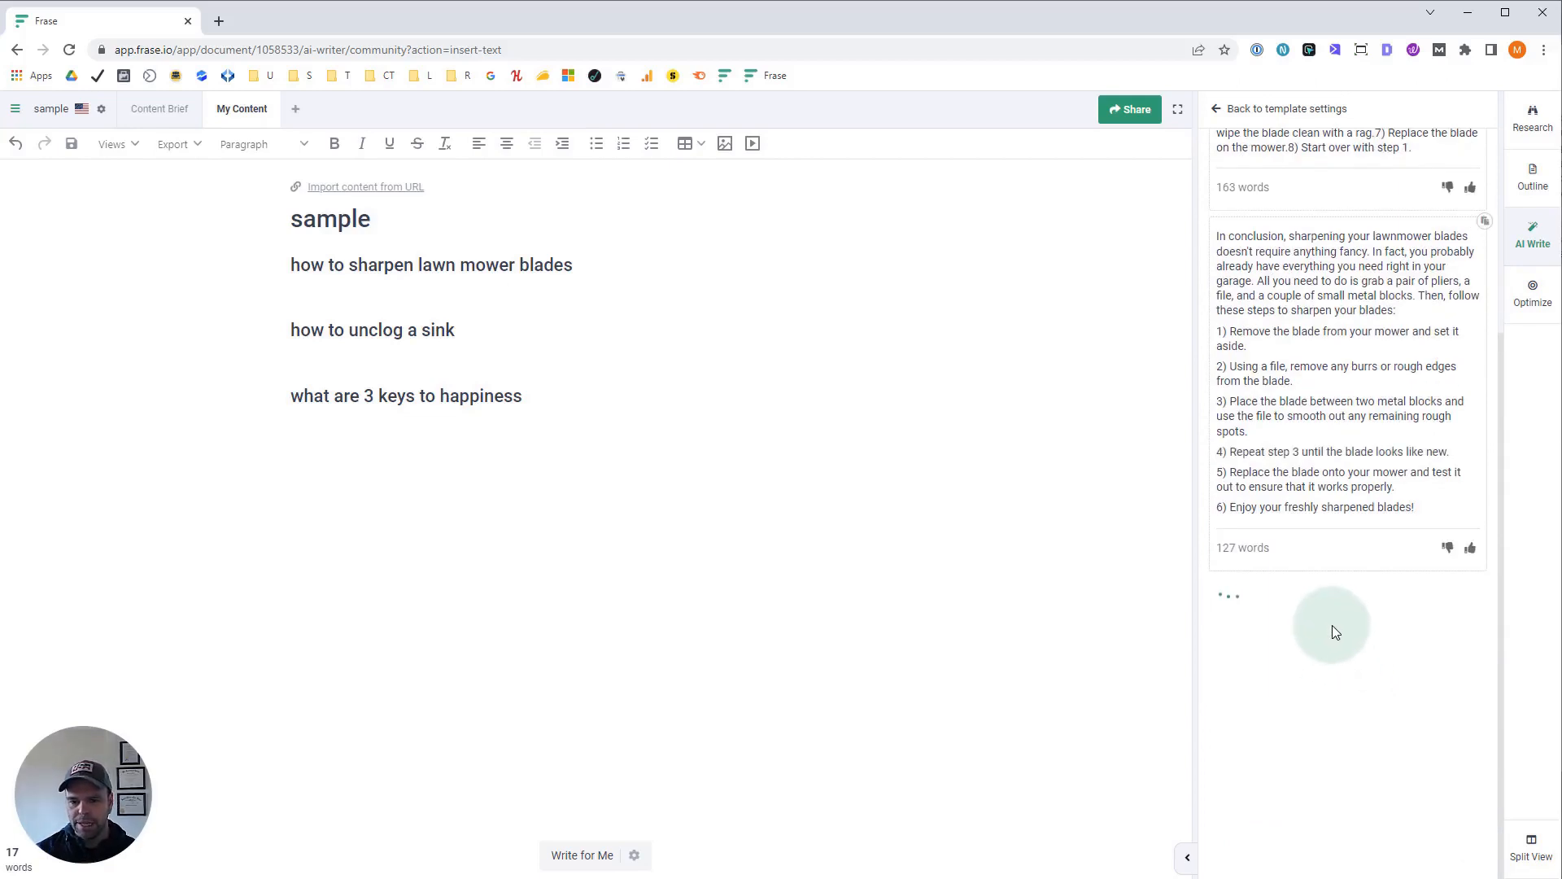
pyautogui.tripleClick(374, 329)
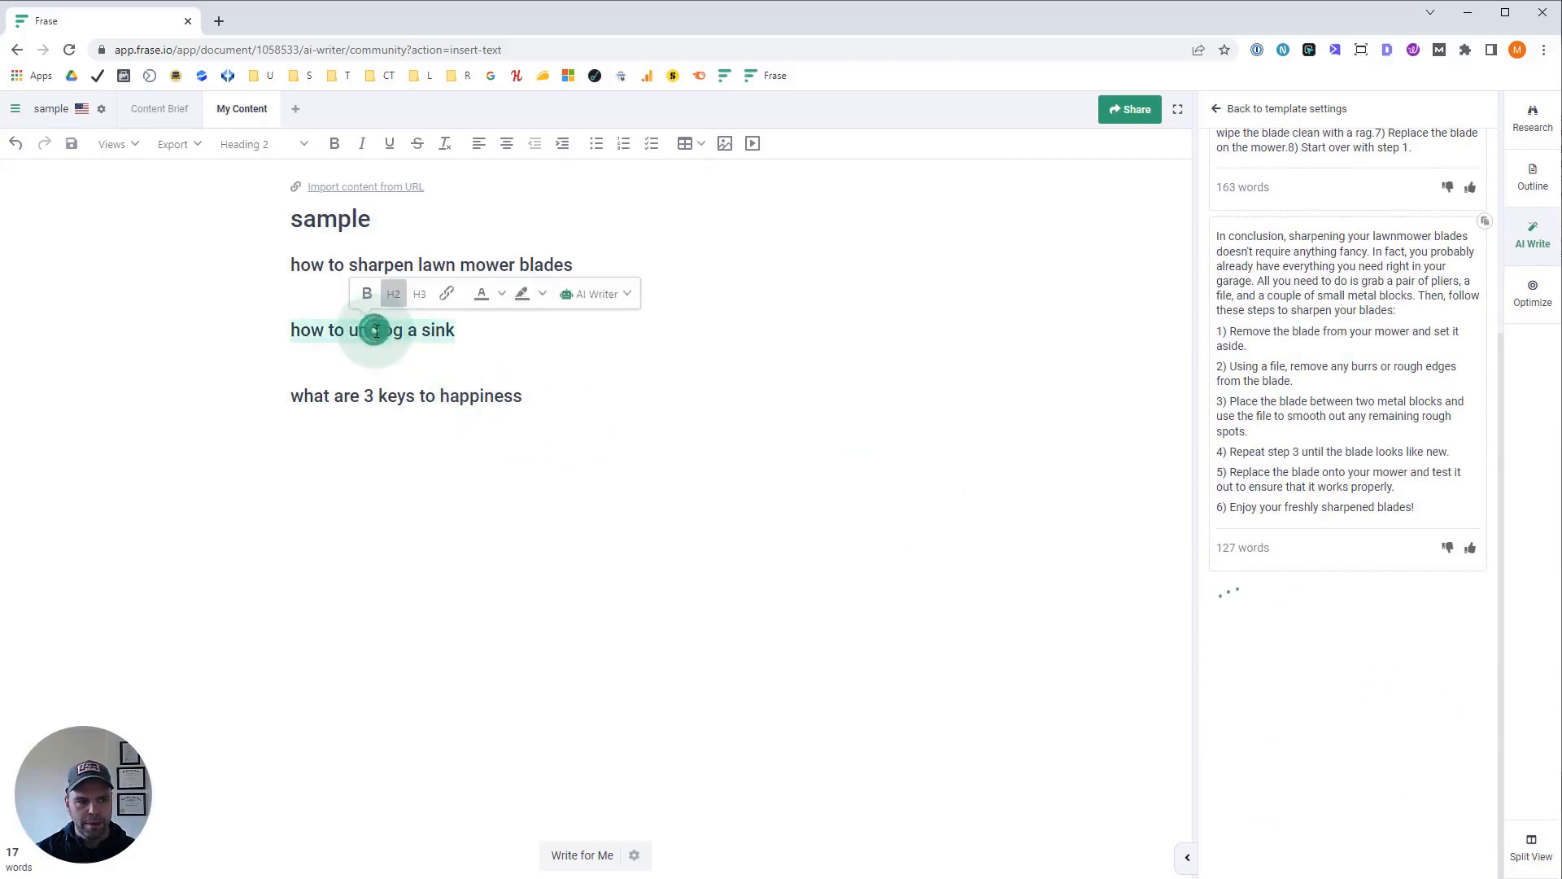
pyautogui.click(1285, 604)
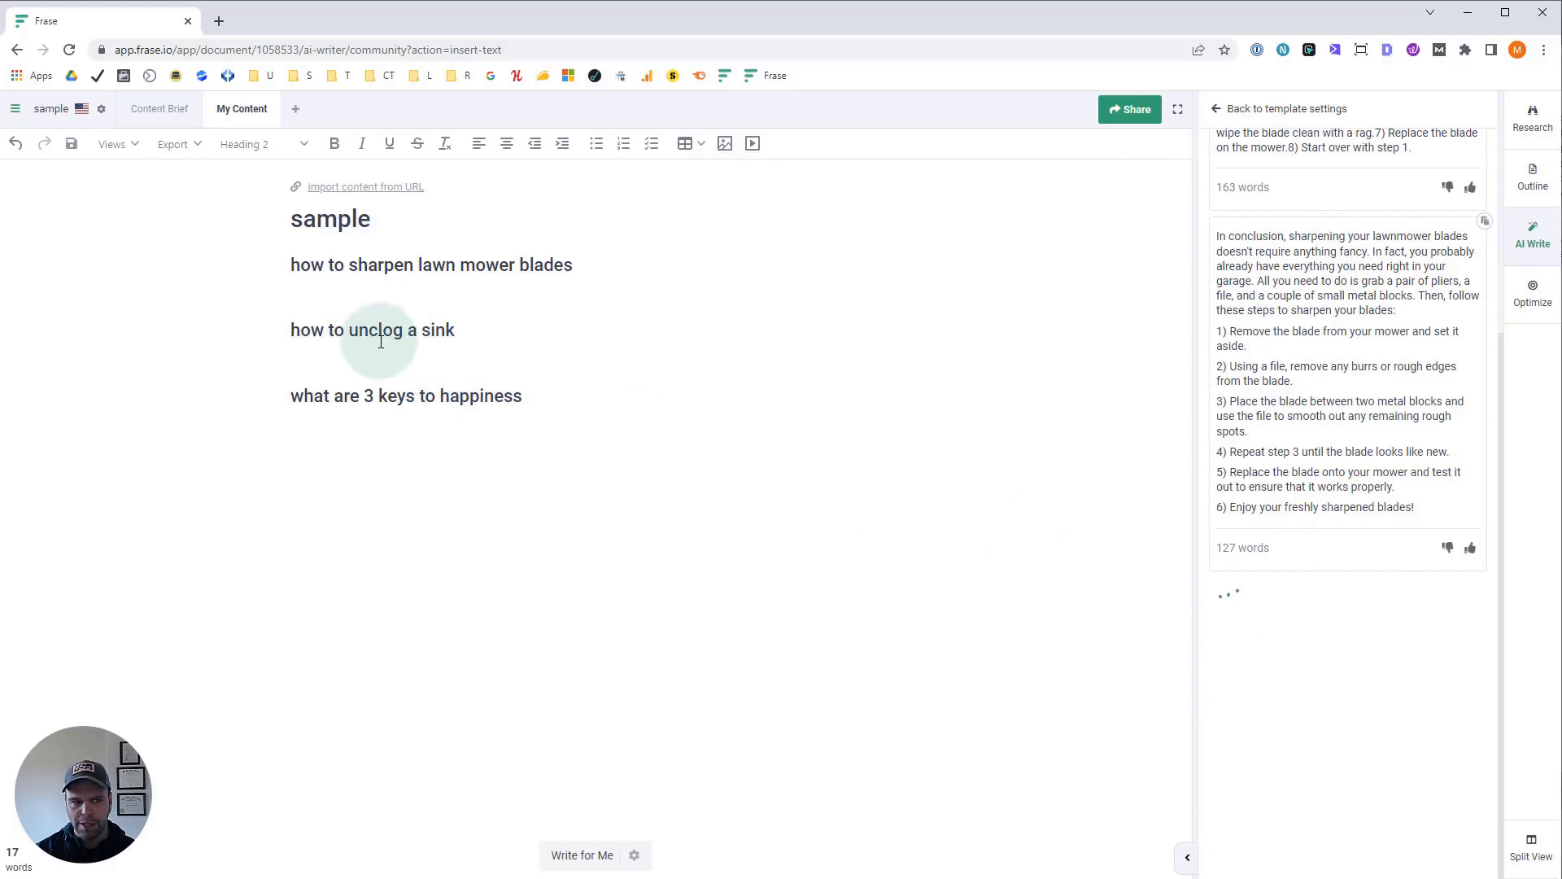
pyautogui.moveTo(294, 332); pyautogui.dragTo(337, 329)
pyautogui.click(1385, 811)
# Step: Insert the conclusion about using a small hand file and a block of wood under the "how to sharpen lawn mower blades" heading
pyautogui.scroll(-2, 1381, 797)
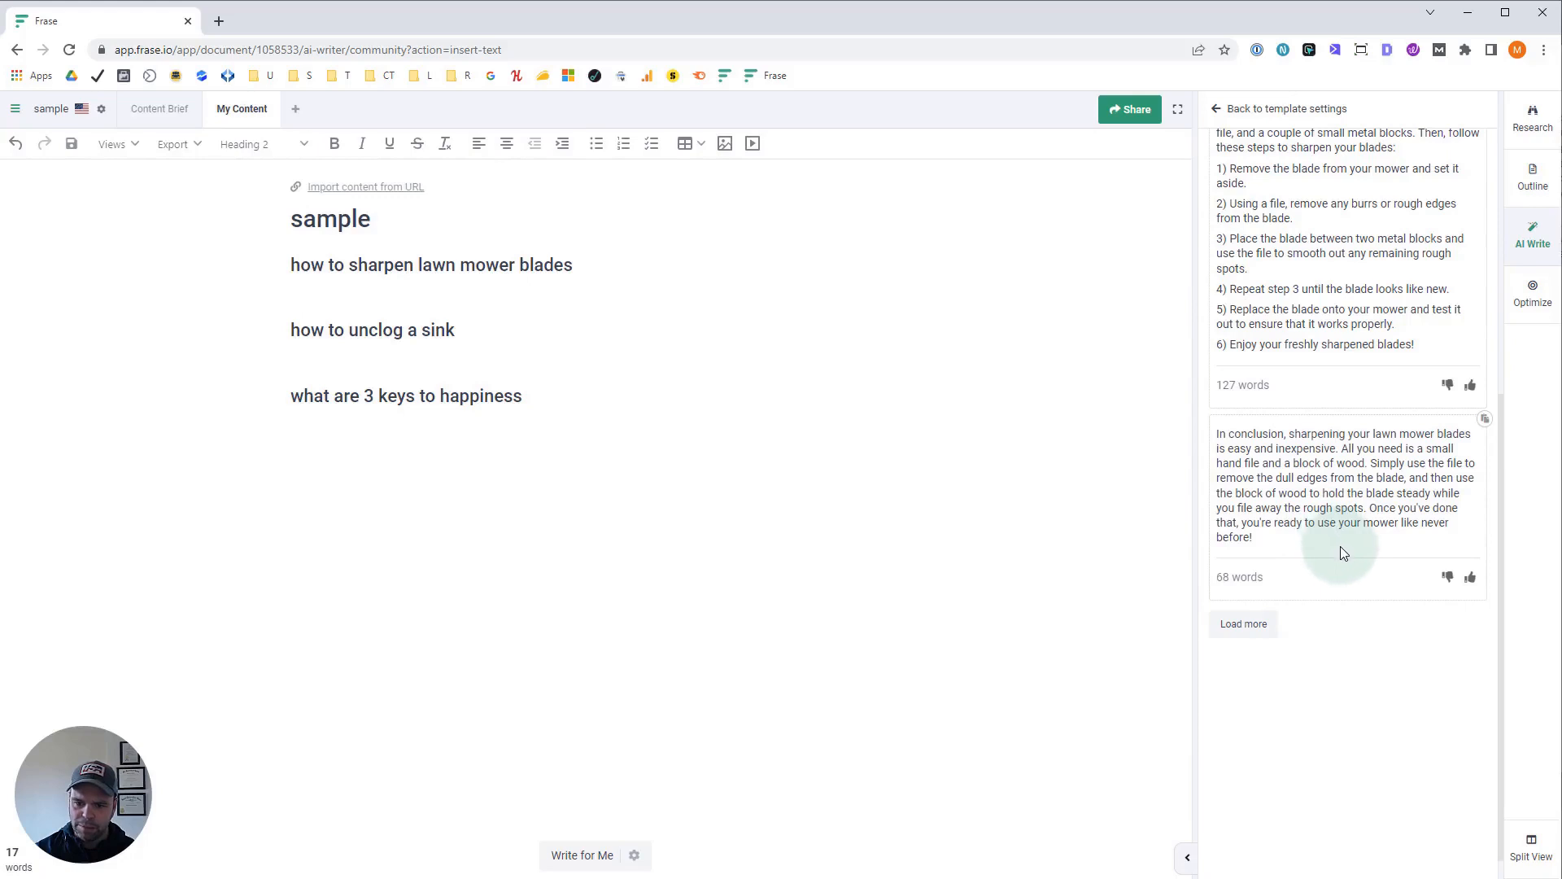
pyautogui.click(479, 301)
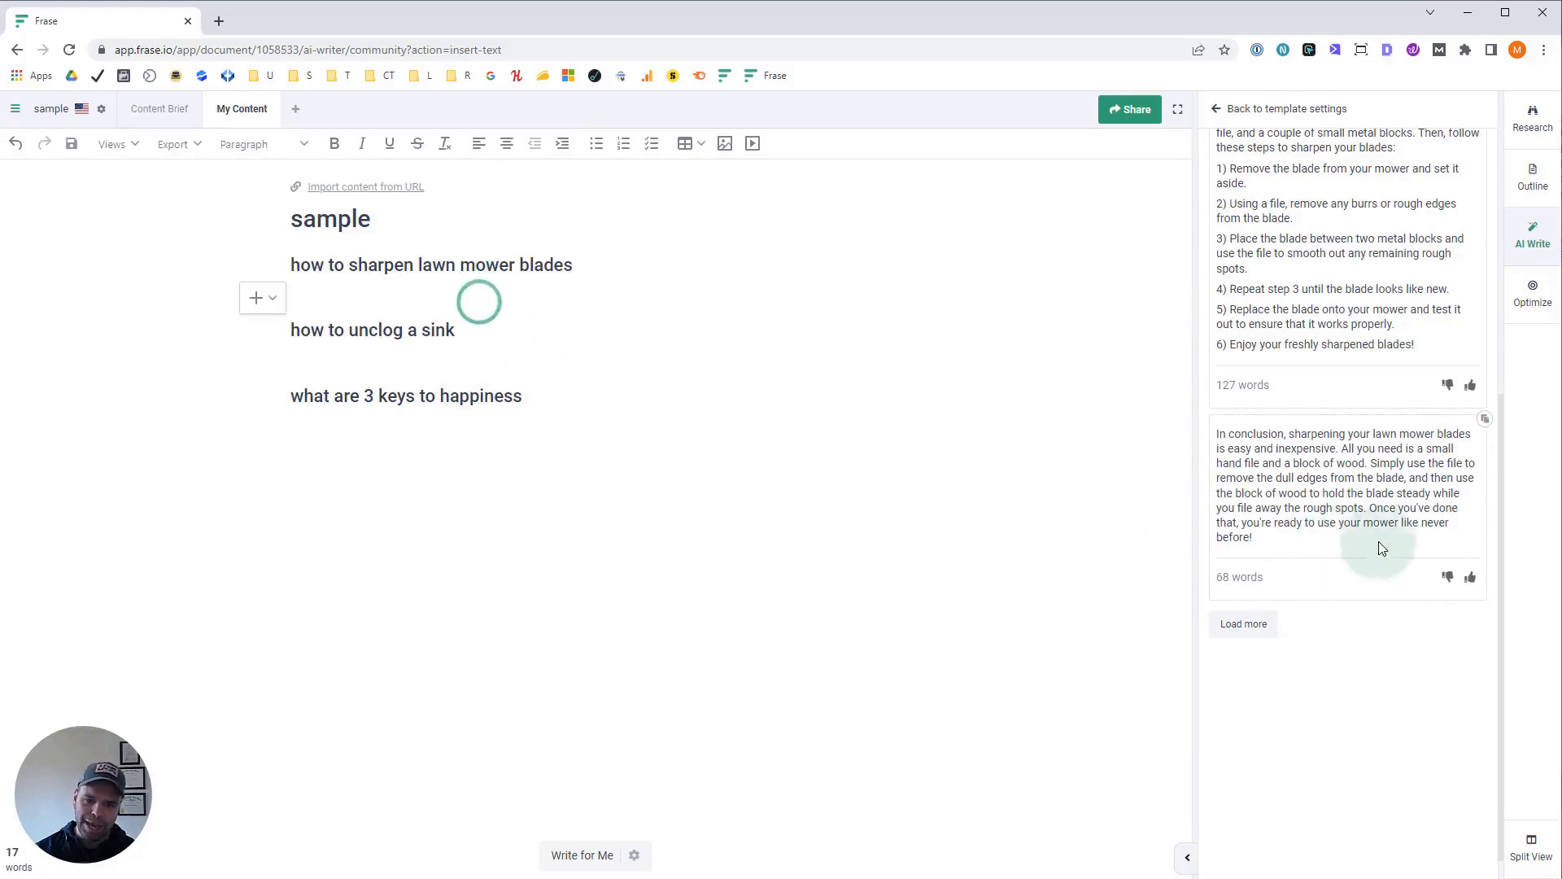
pyautogui.click(1379, 501)
# Step: Return to the advanced template's settings, set the article title to "how to unclog a sink" and run it
pyautogui.click(1216, 107)
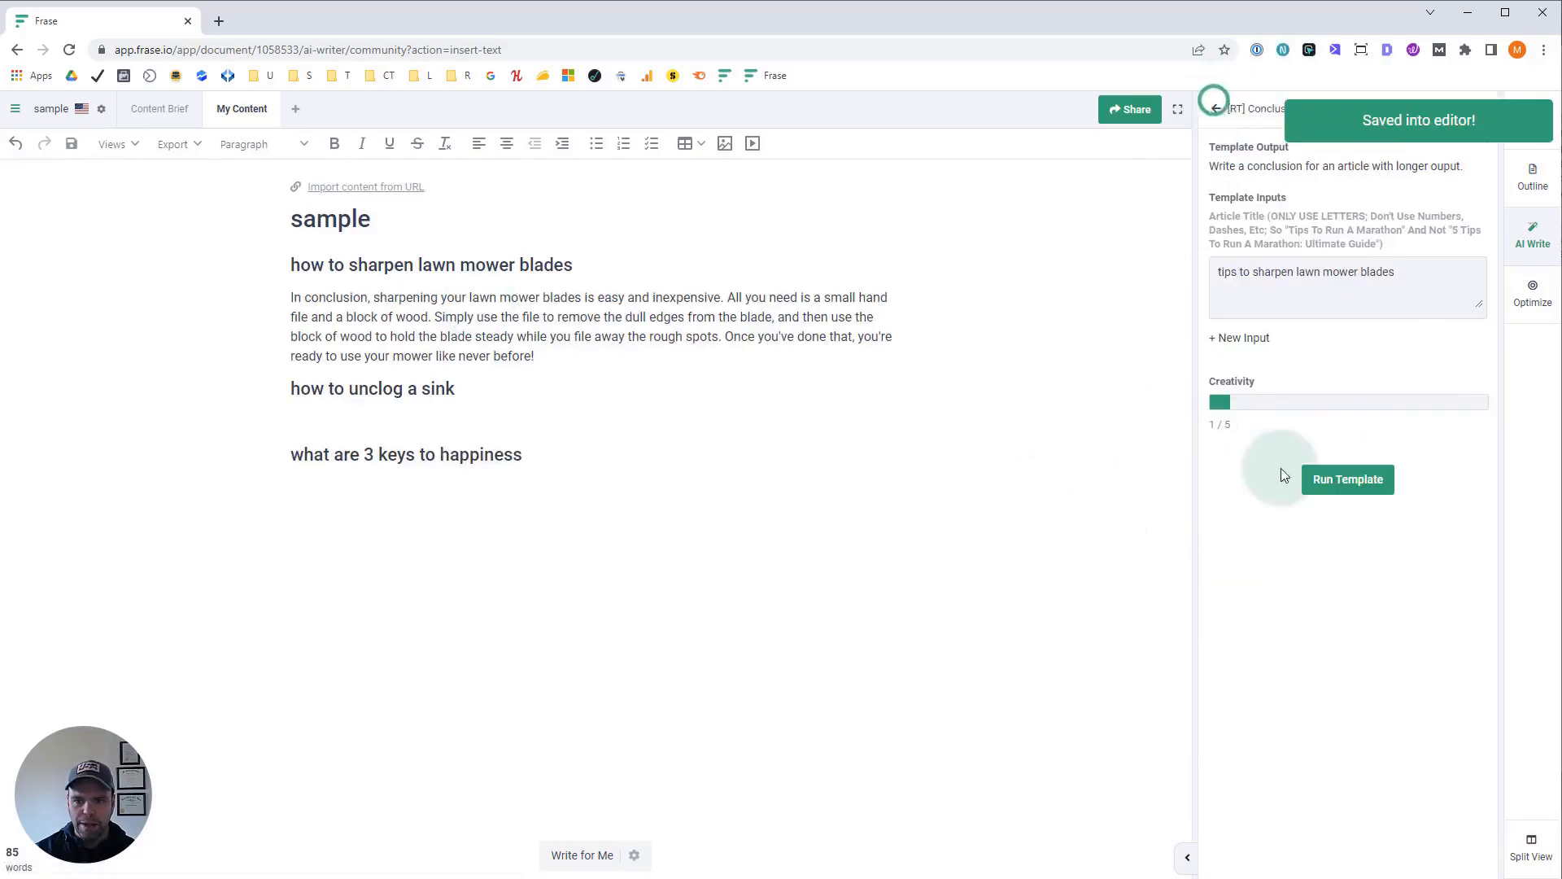
pyautogui.tripleClick(1408, 282)
pyautogui.write('how to unclog a sink')
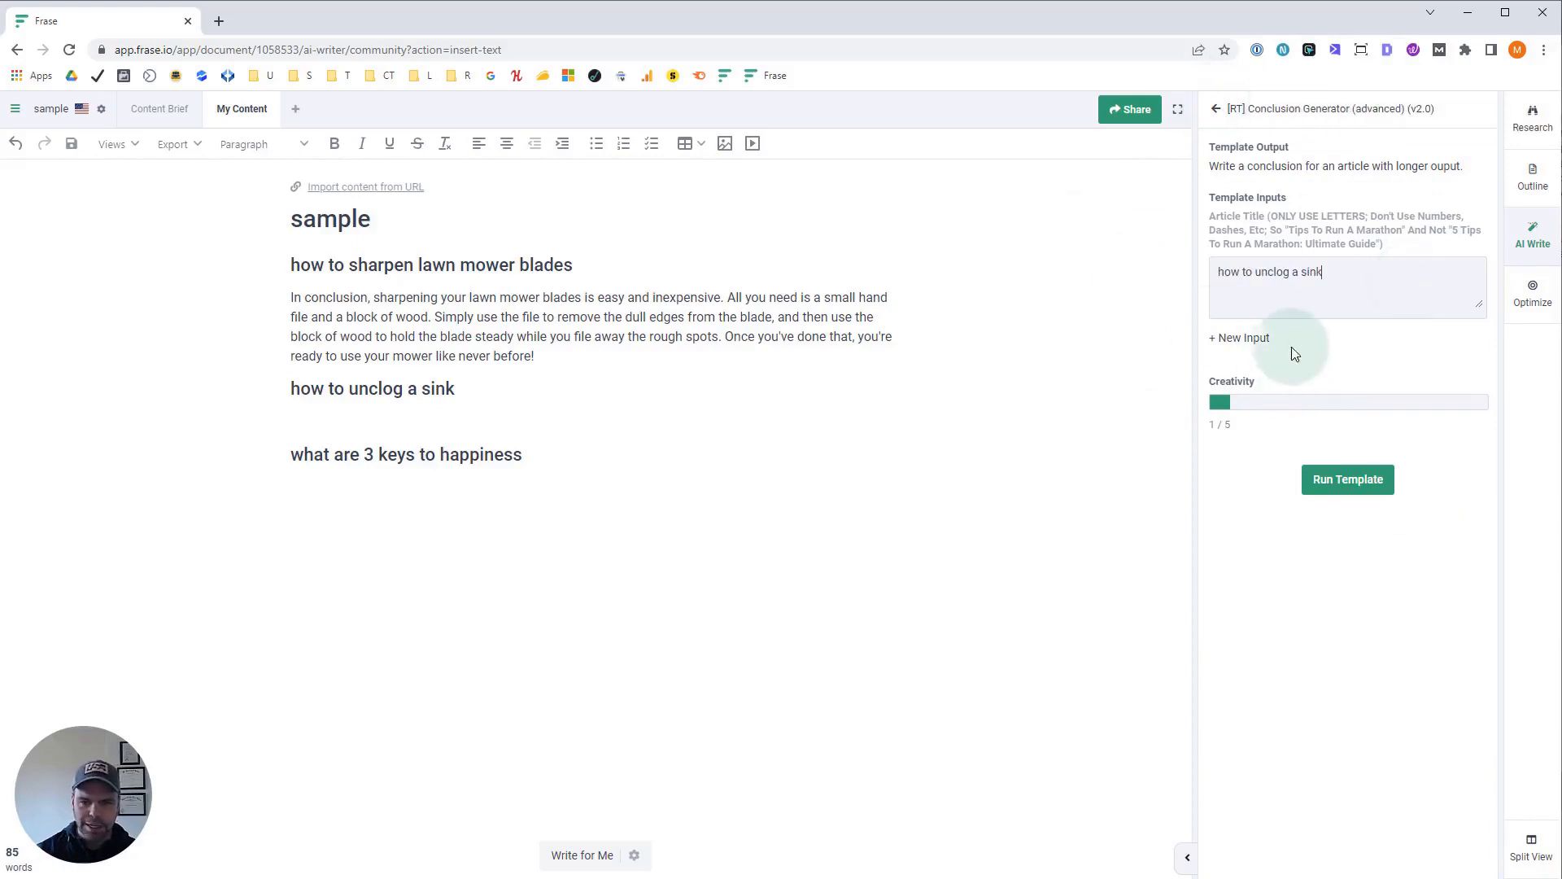
pyautogui.click(1360, 483)
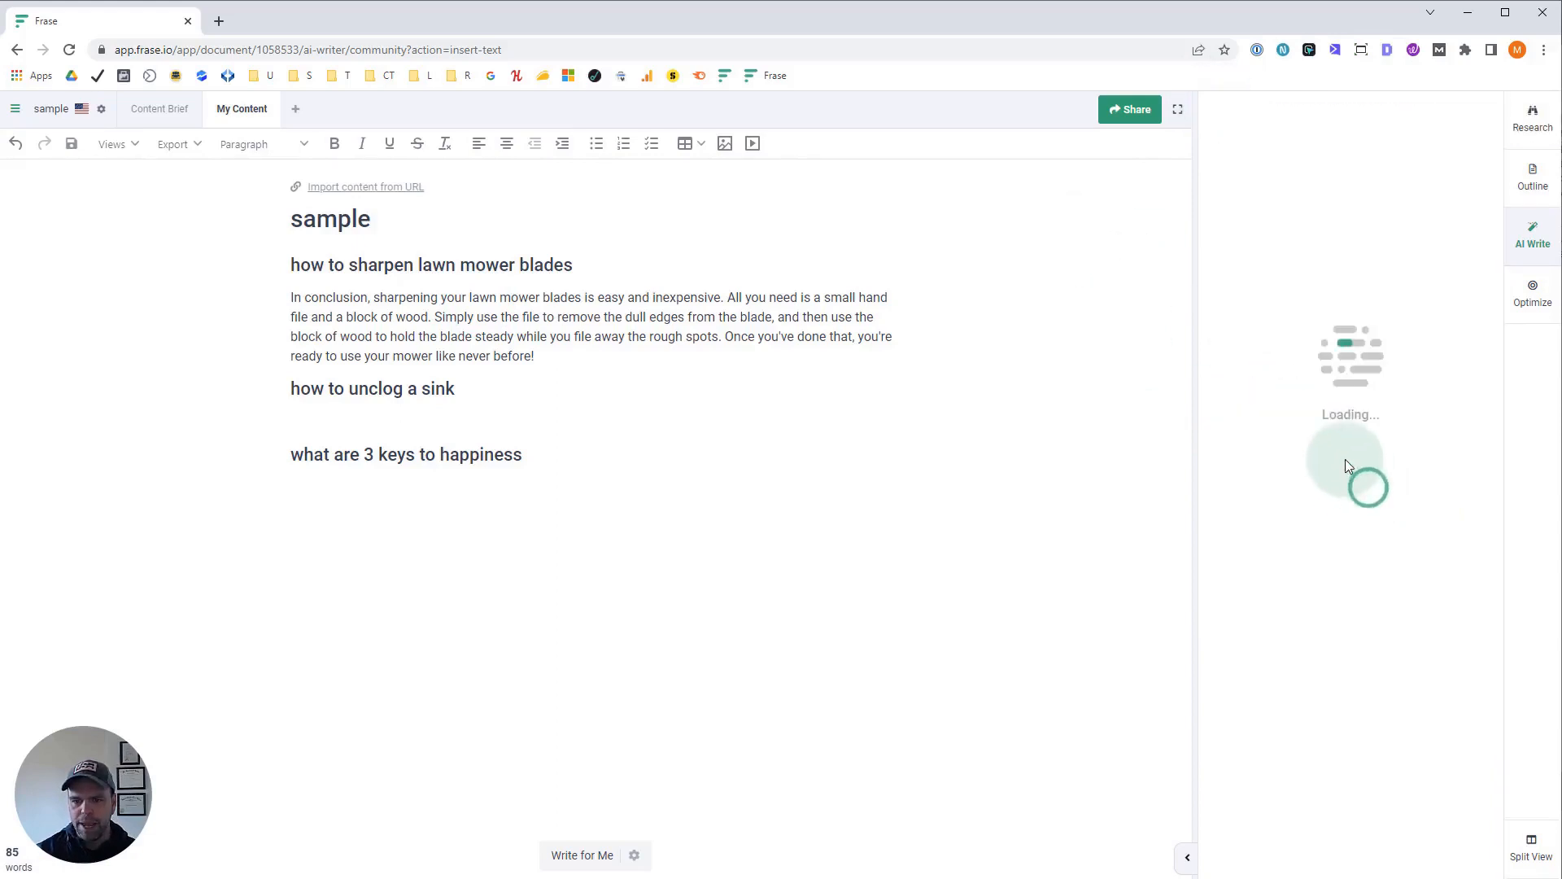
# Step: Generate more sink conclusions and insert the one starting "In conclusion, clogged sinks happen far too often" under the "how to unclog a sink" heading
pyautogui.click(456, 418)
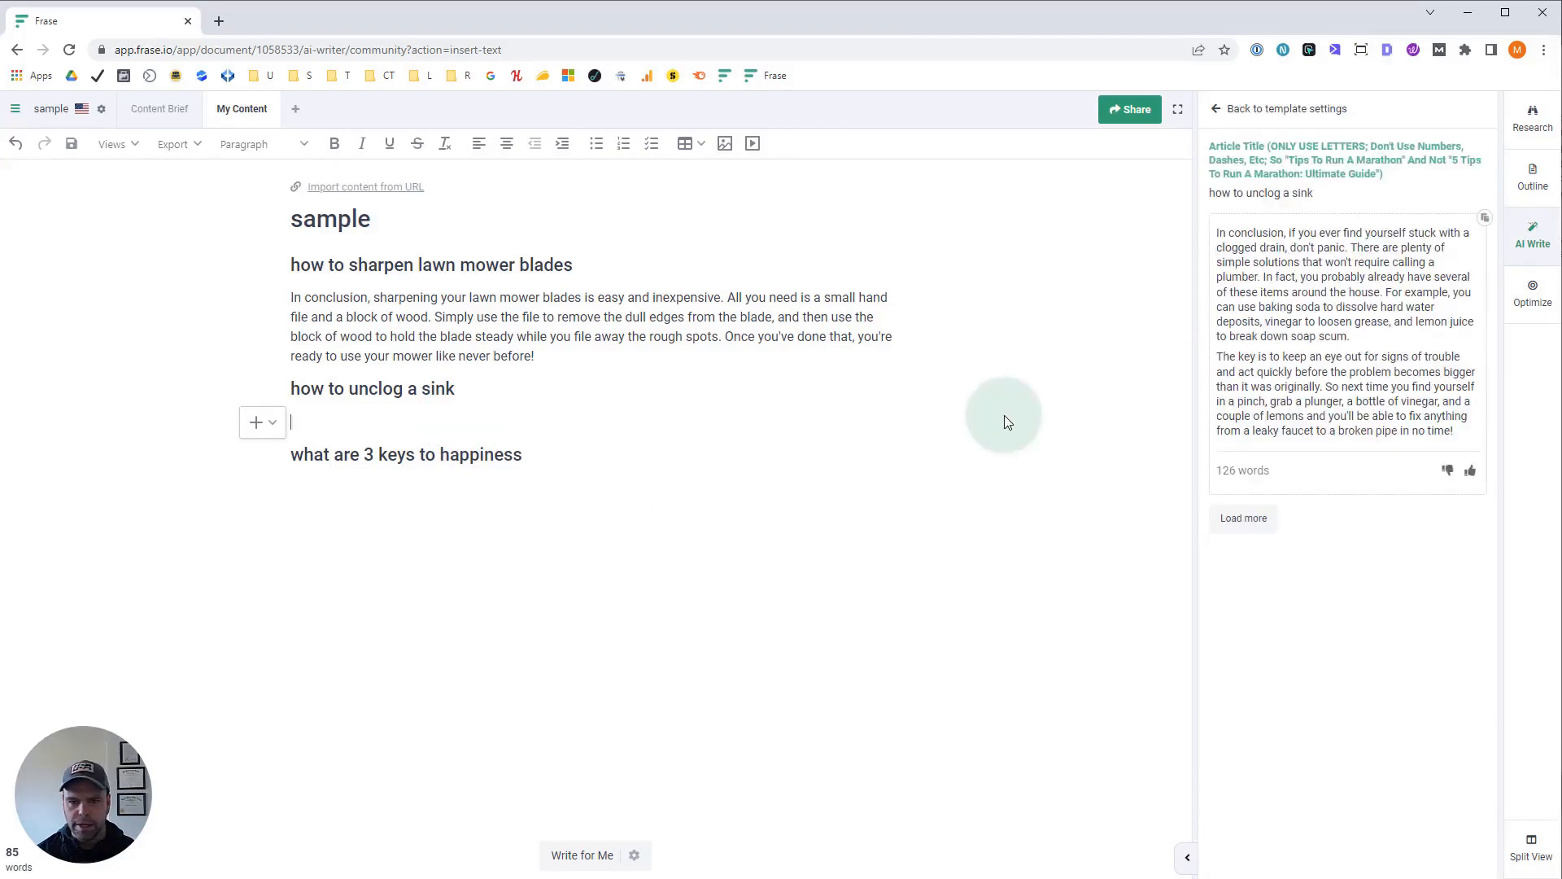
pyautogui.click(1250, 519)
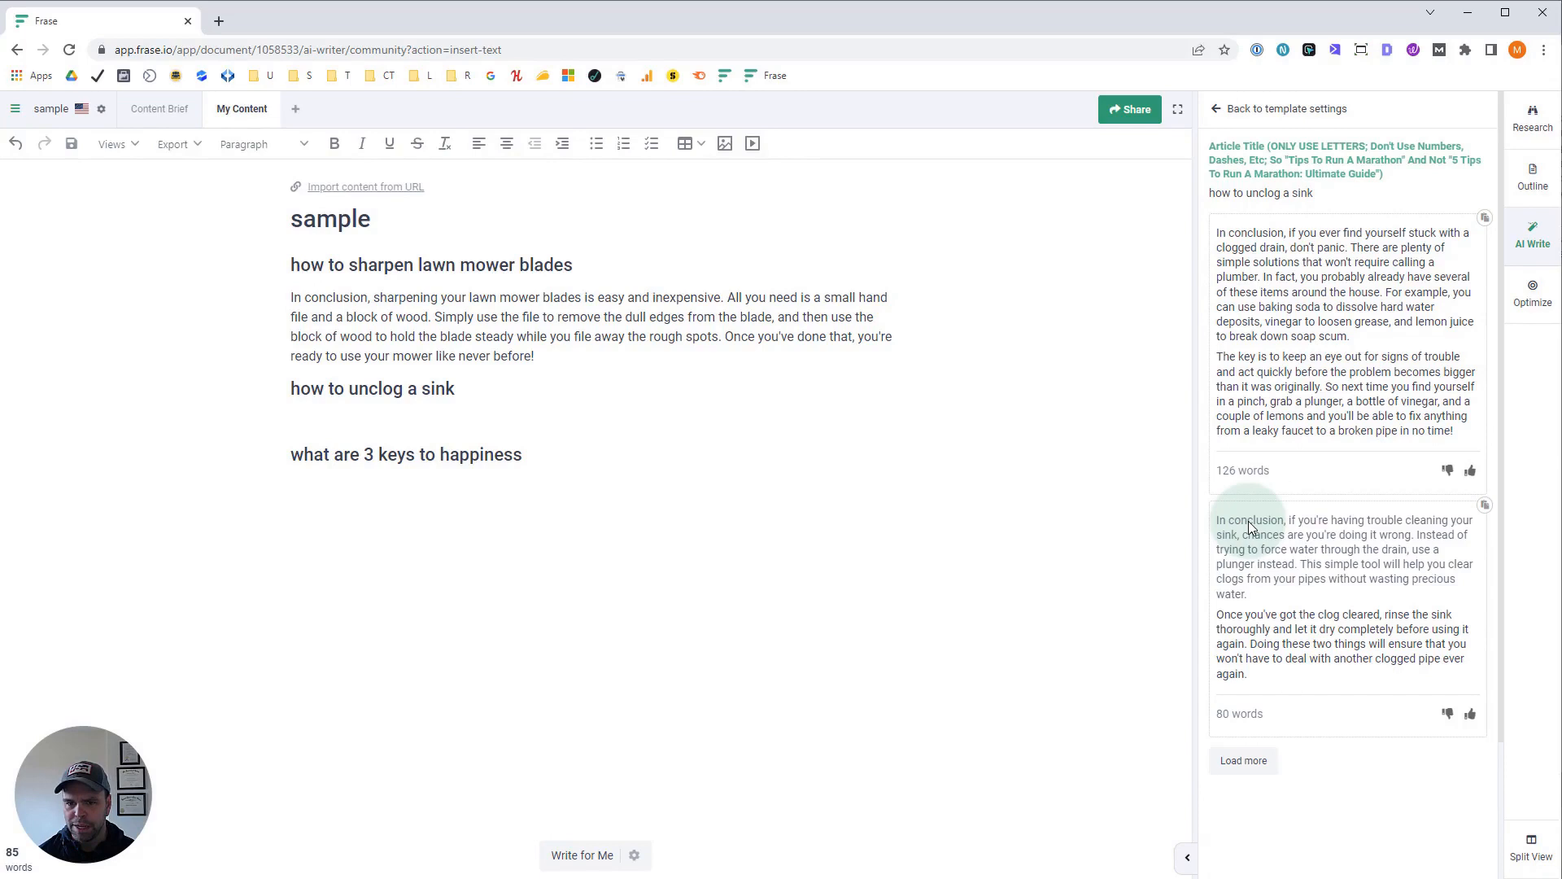
pyautogui.click(1249, 761)
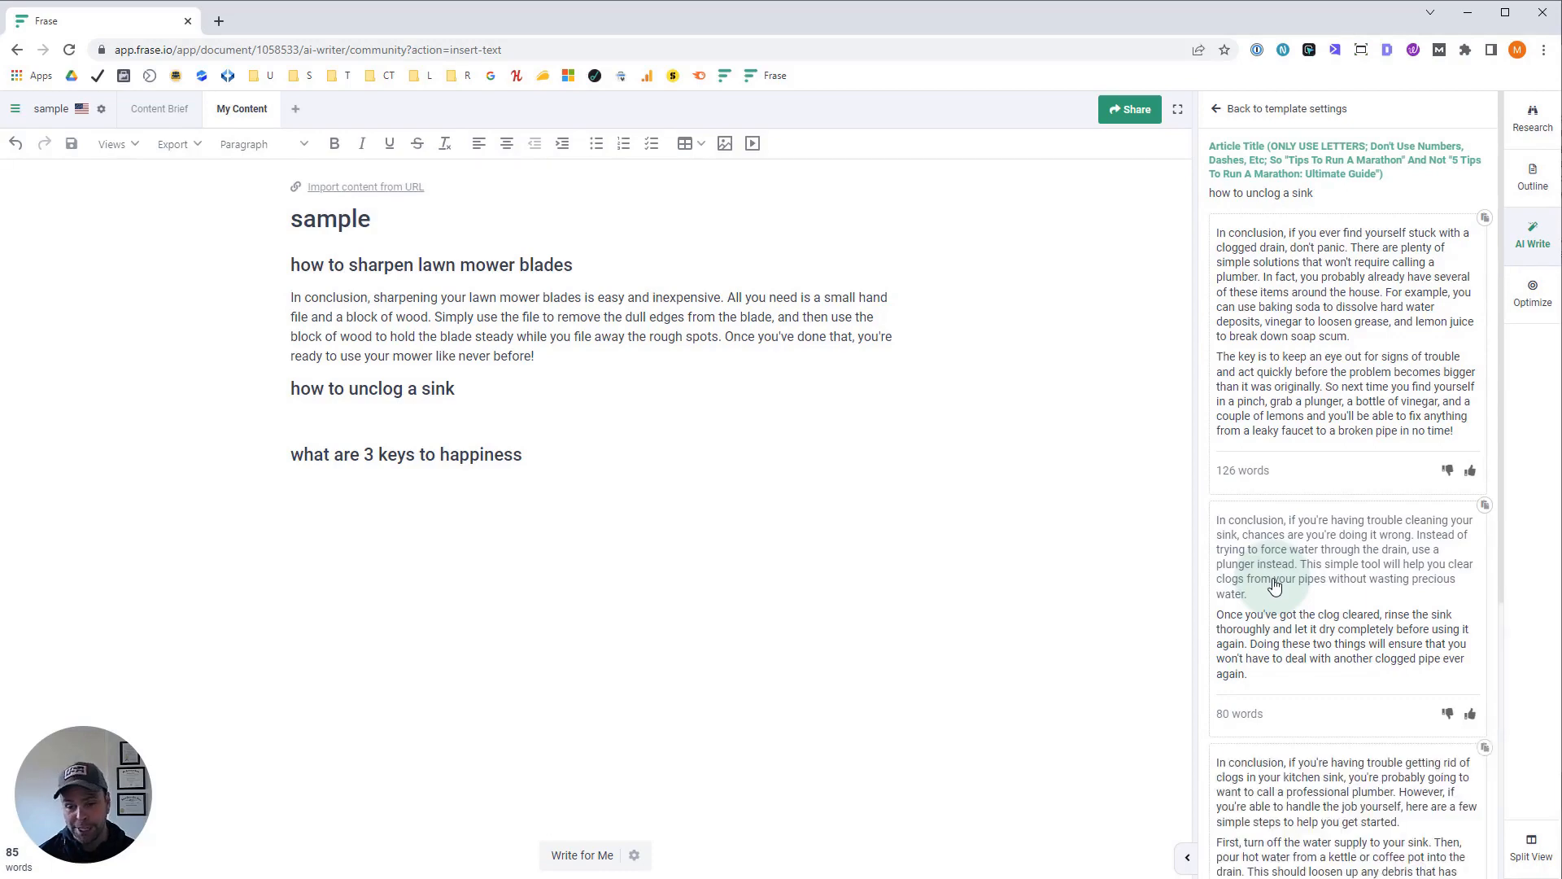
pyautogui.scroll(-7, 1275, 584)
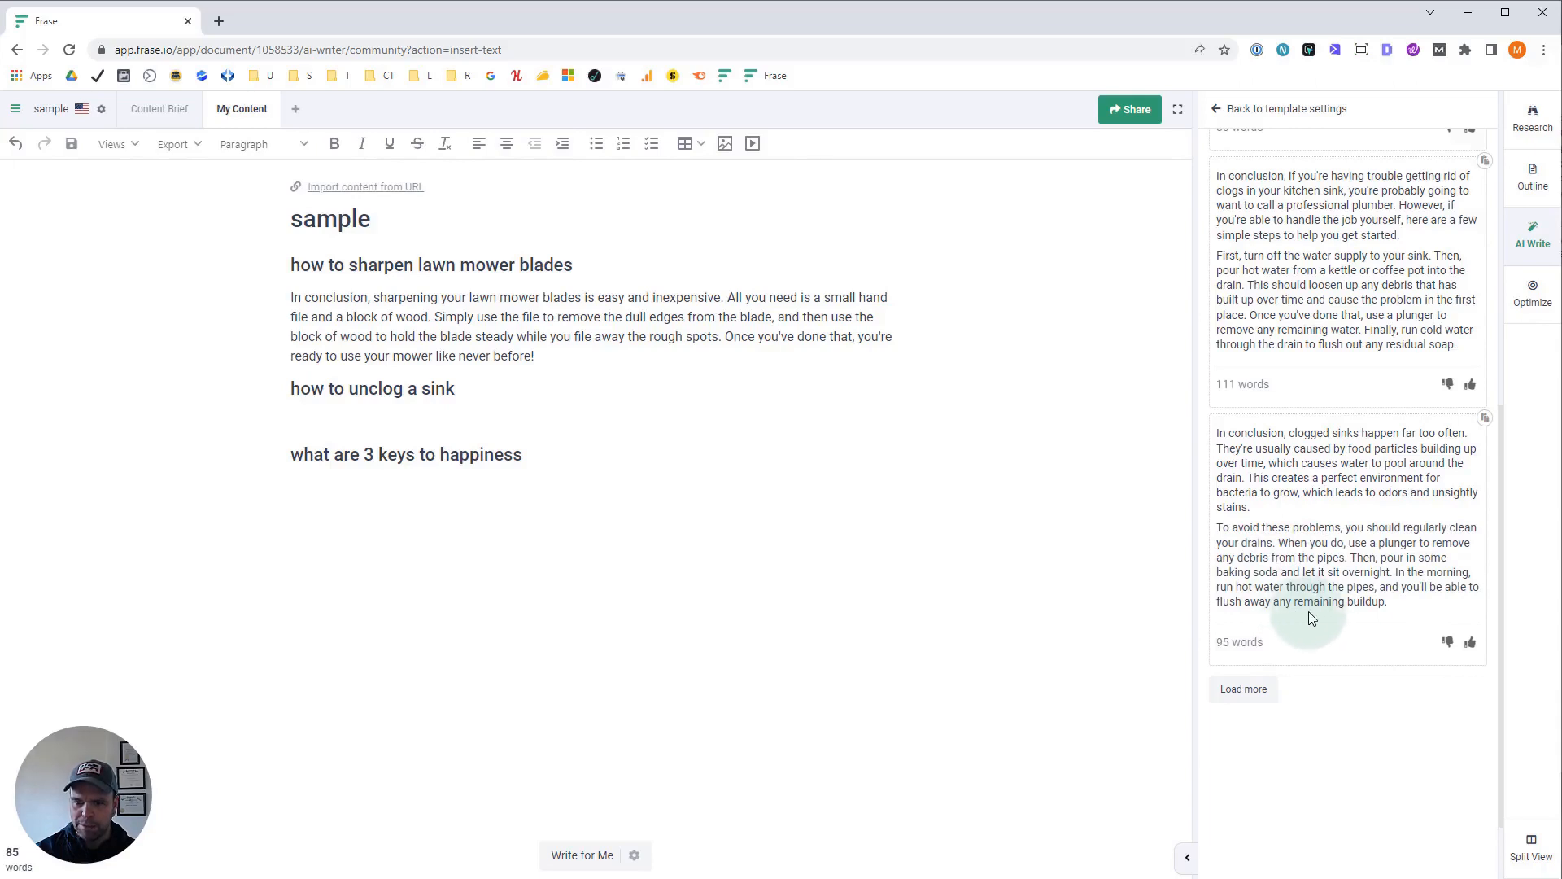
pyautogui.click(530, 416)
pyautogui.click(1486, 420)
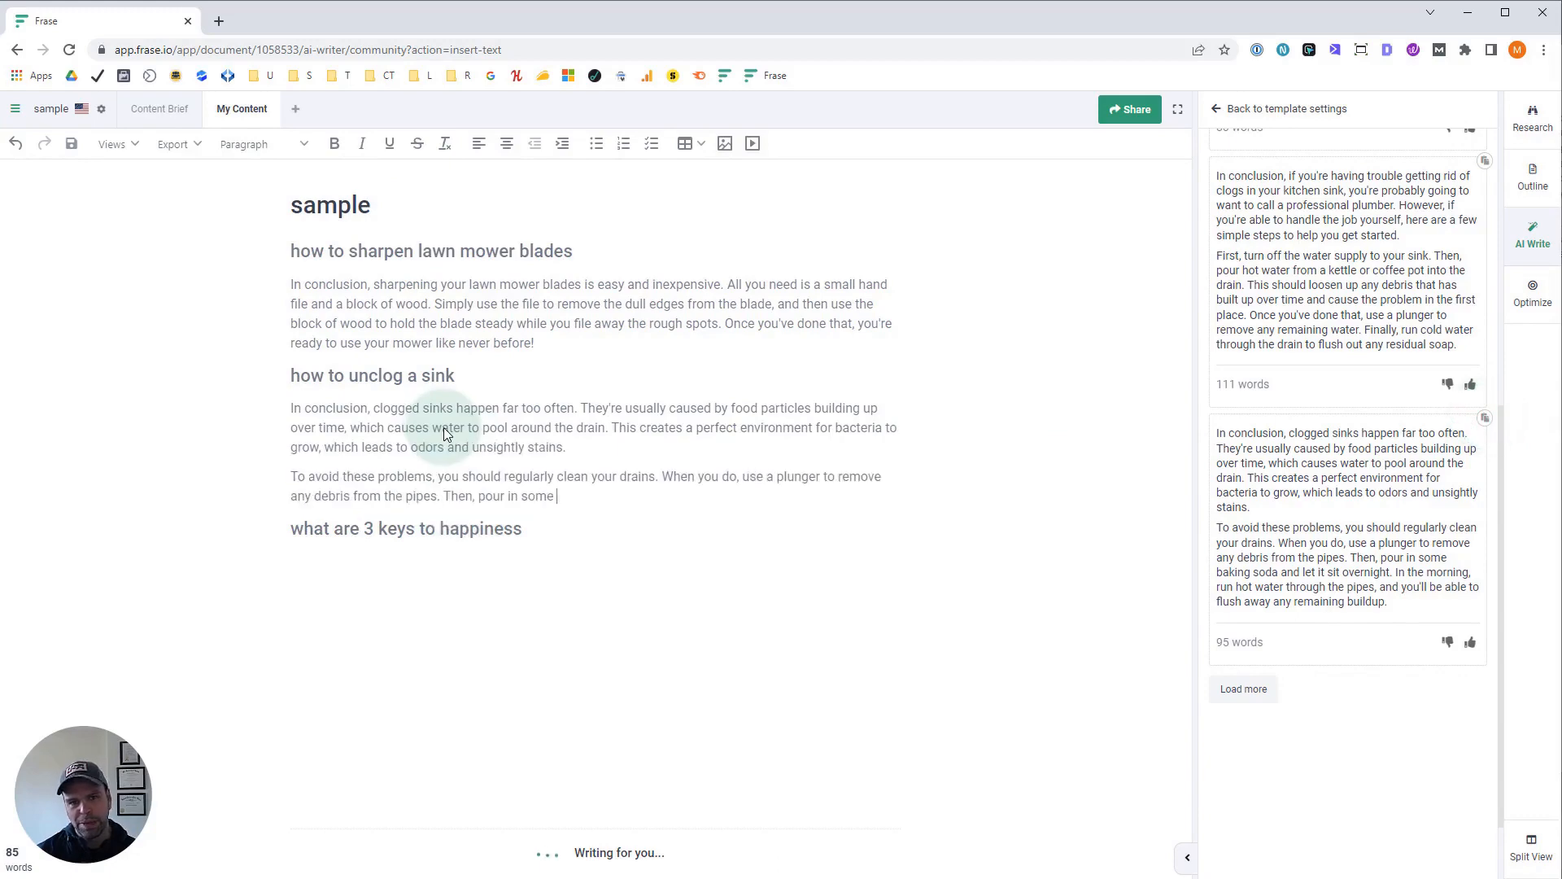
# Step: Review the inserted sink conclusion against the other generated versions
pyautogui.moveTo(786, 533); pyautogui.dragTo(292, 421)
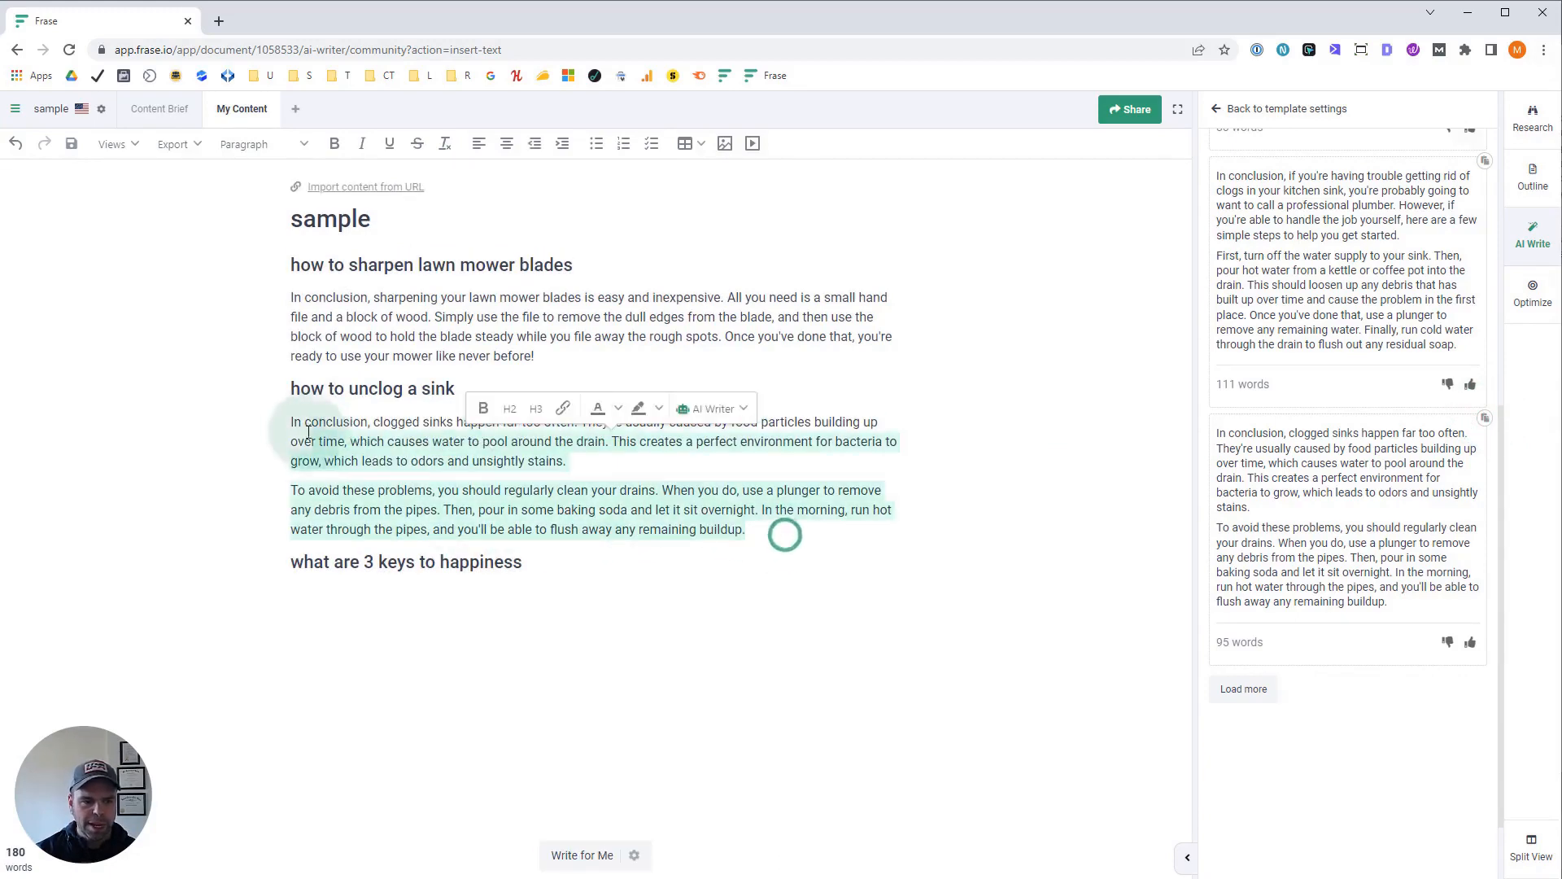
pyautogui.click(352, 445)
pyautogui.scroll(7, 1343, 510)
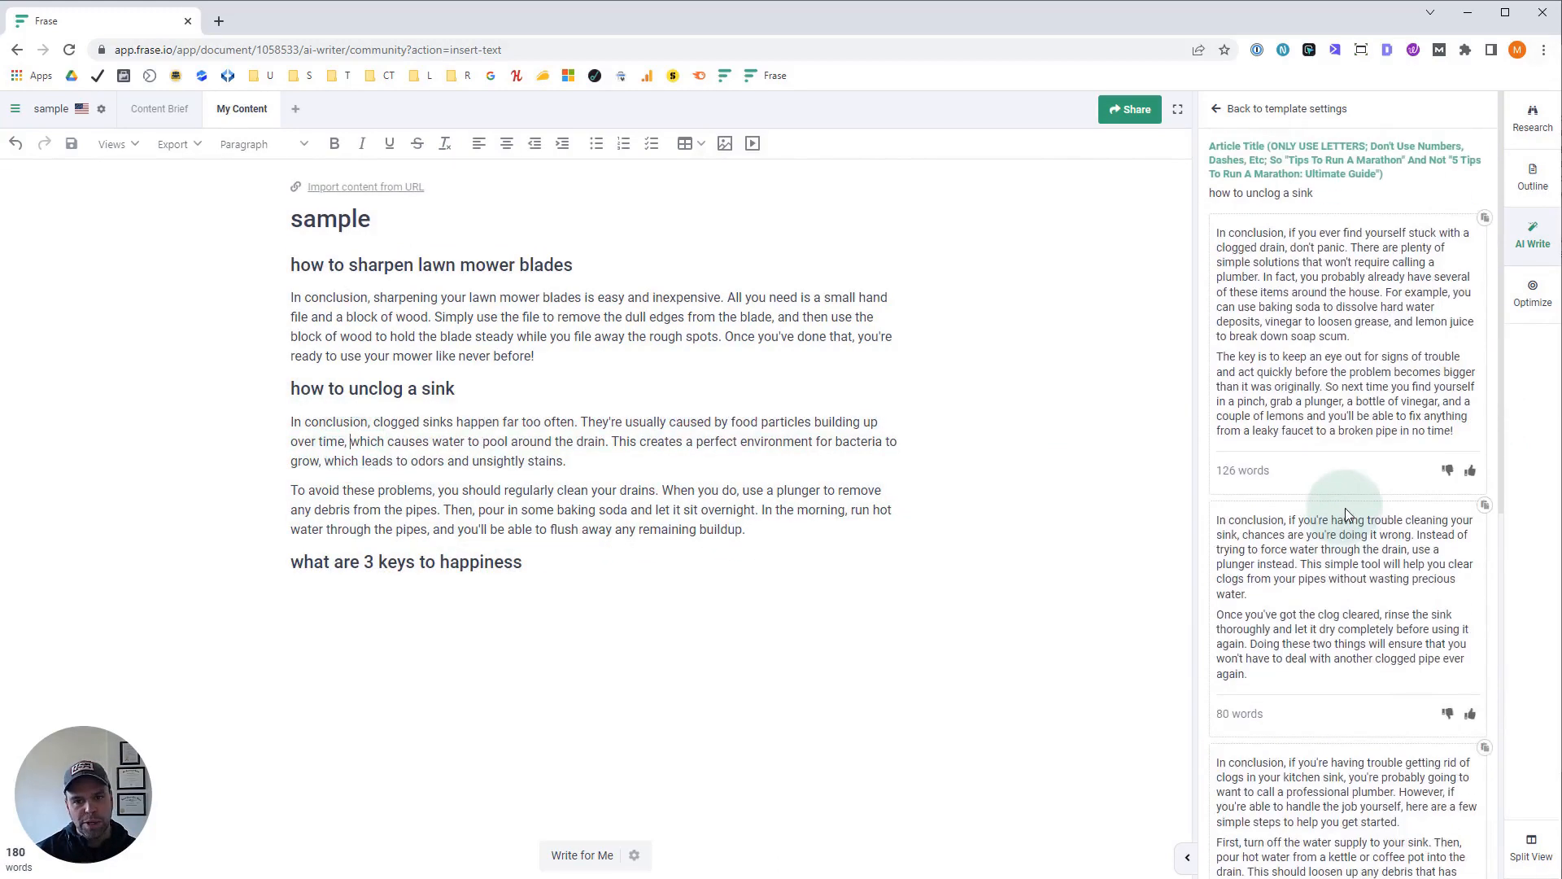
pyautogui.scroll(-8, 1344, 511)
pyautogui.scroll(4, 1345, 515)
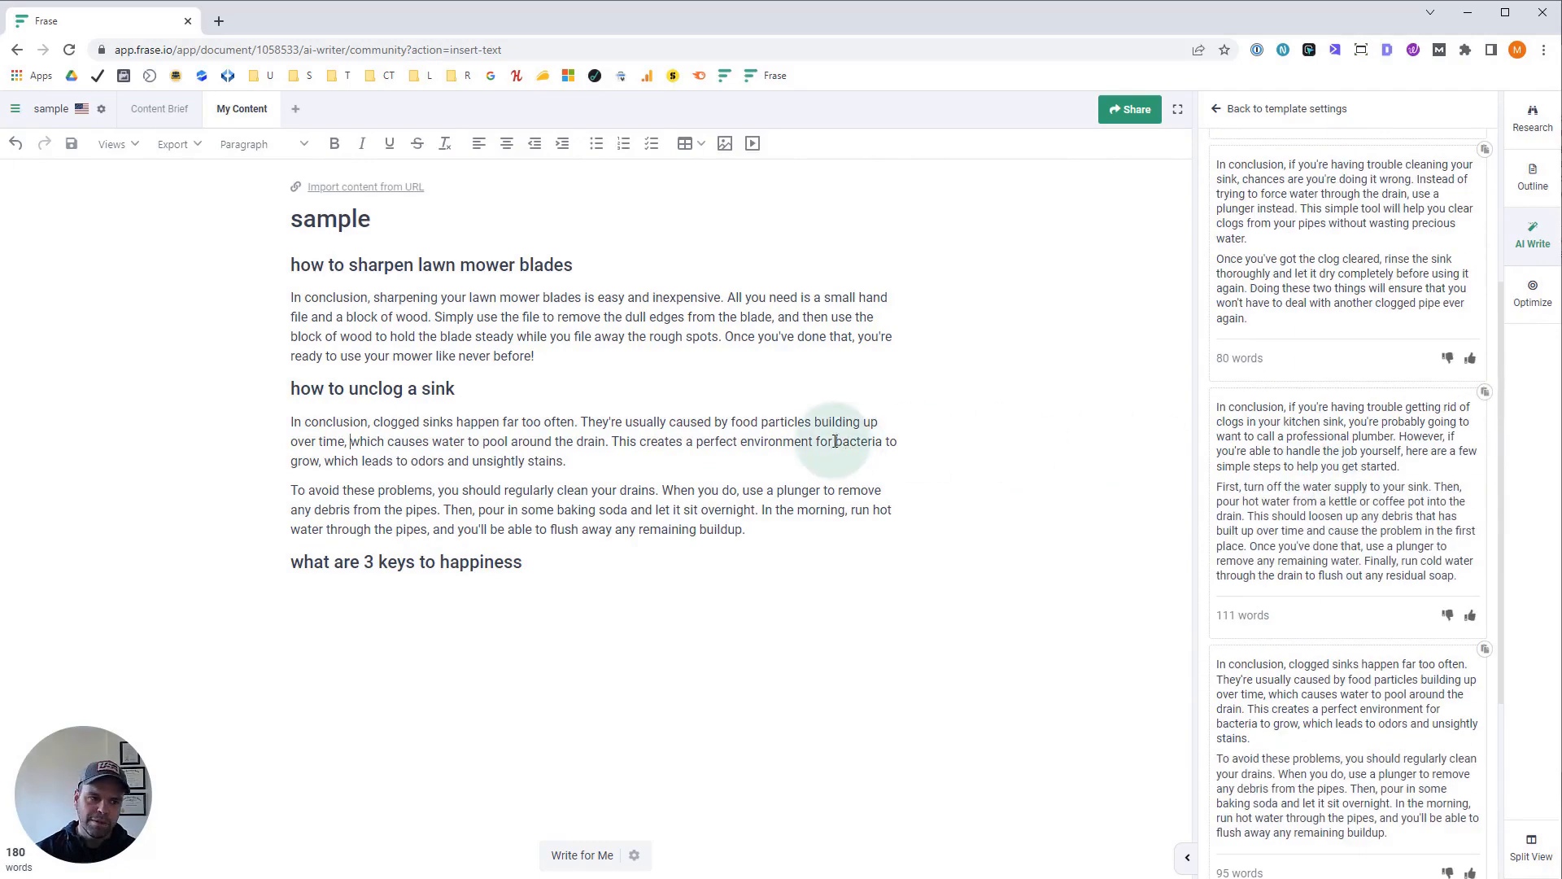
# Step: Copy the heading "what are 3 keys to happiness" into the advanced template as the article title and run it
pyautogui.moveTo(536, 552); pyautogui.dragTo(272, 558)
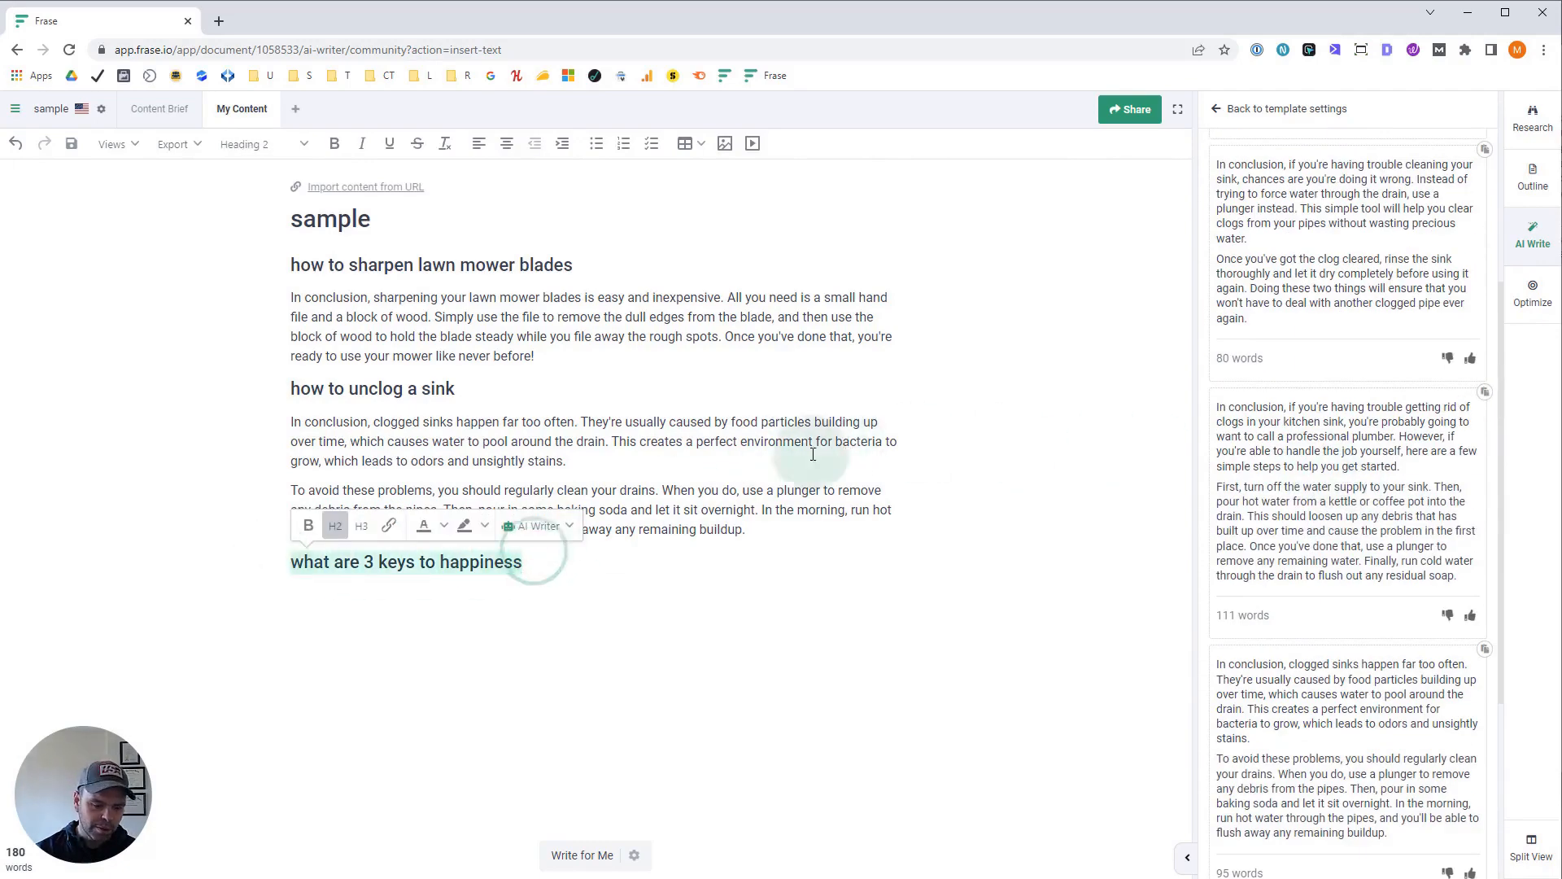
pyautogui.click(1212, 109)
pyautogui.moveTo(293, 262); pyautogui.dragTo(368, 264)
pyautogui.moveTo(293, 395); pyautogui.dragTo(380, 394)
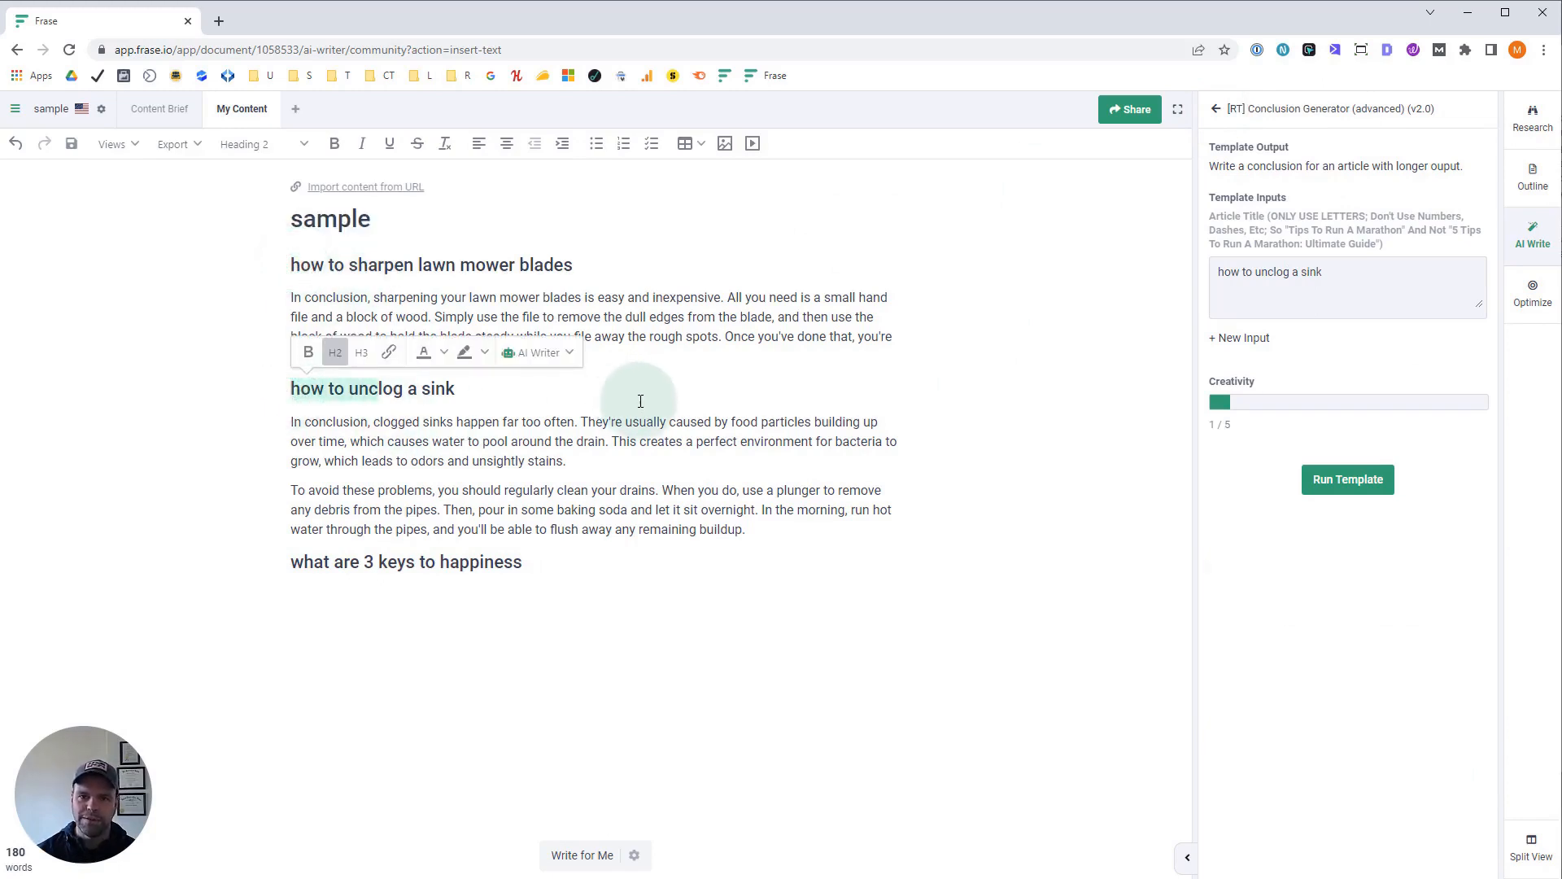
pyautogui.moveTo(1377, 275); pyautogui.dragTo(1092, 254)
pyautogui.hotkey('ctrl', 'v')
pyautogui.click(1363, 485)
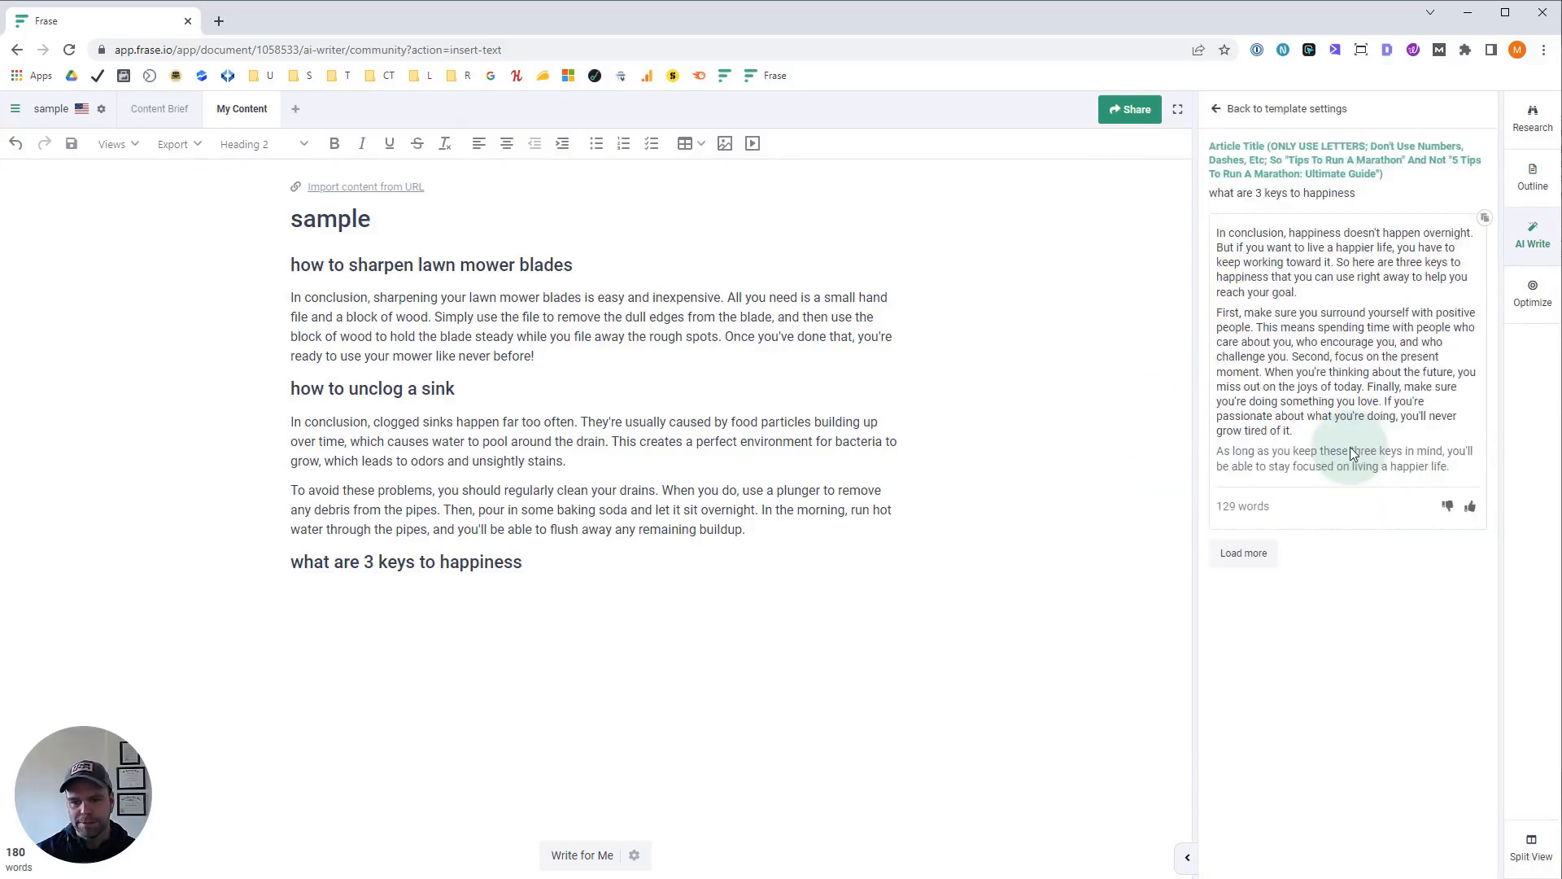
# Step: Generate more happiness conclusions and insert the one starting "In conclusion, you can never know too much about happiness" under the last heading
pyautogui.click(1241, 554)
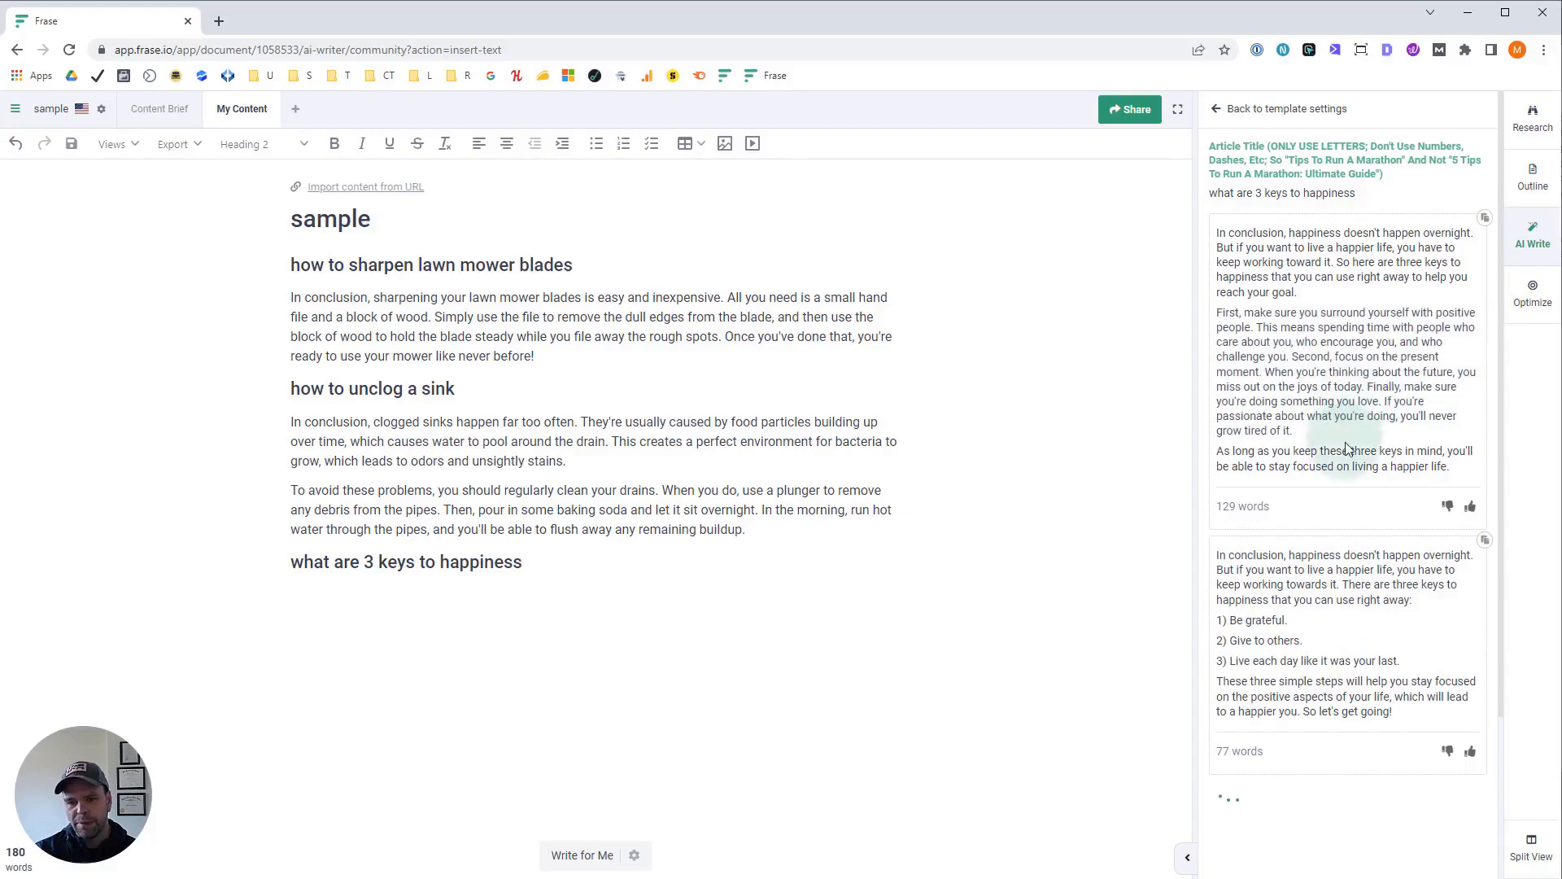
pyautogui.scroll(-5, 1357, 486)
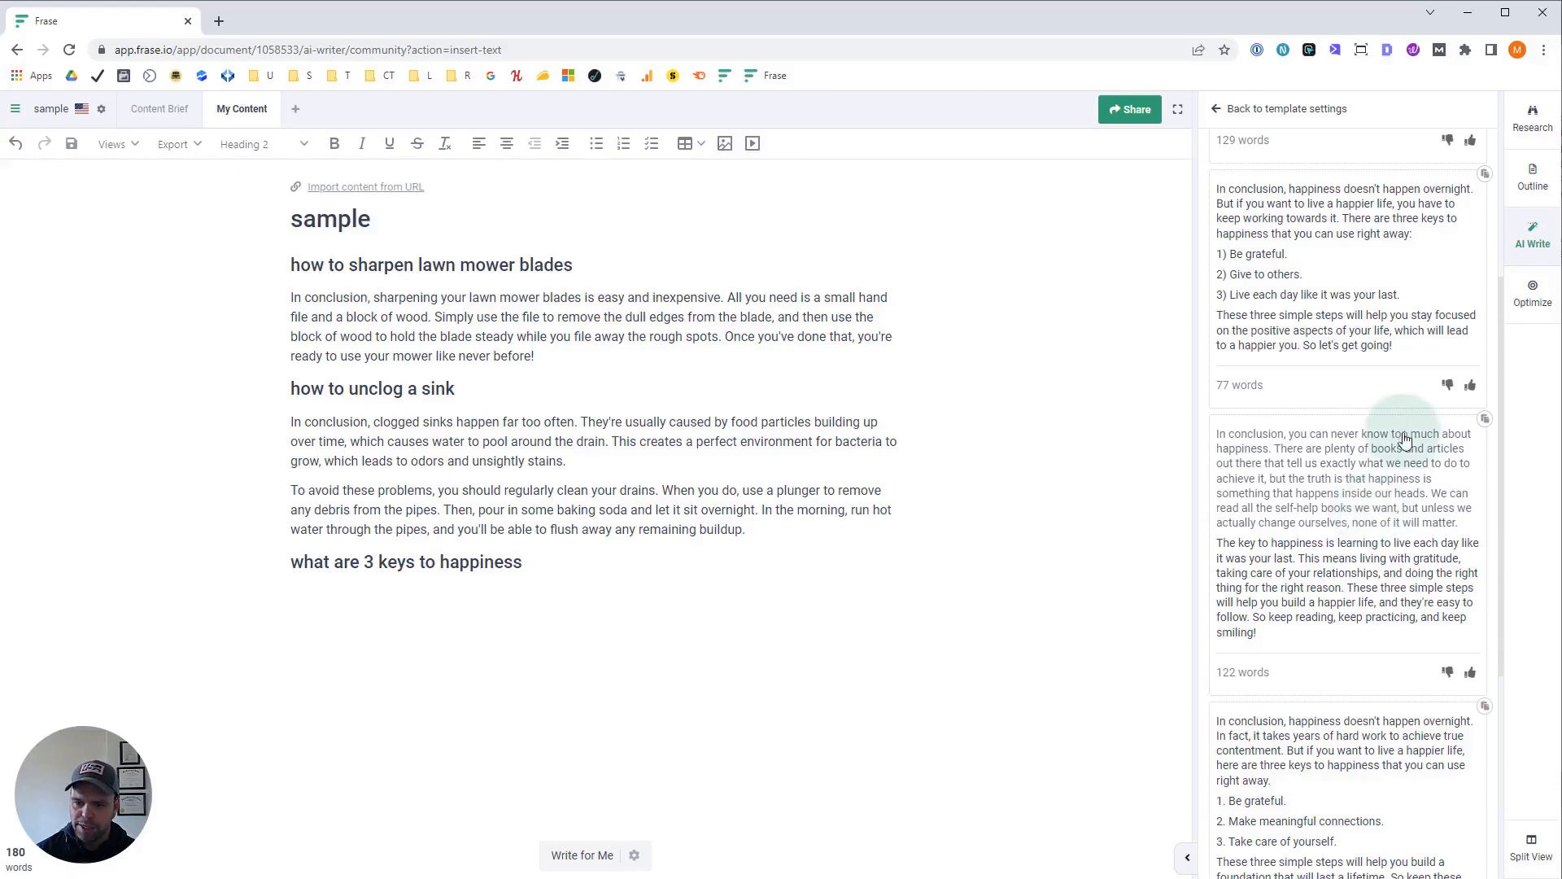
pyautogui.scroll(-2, 1316, 632)
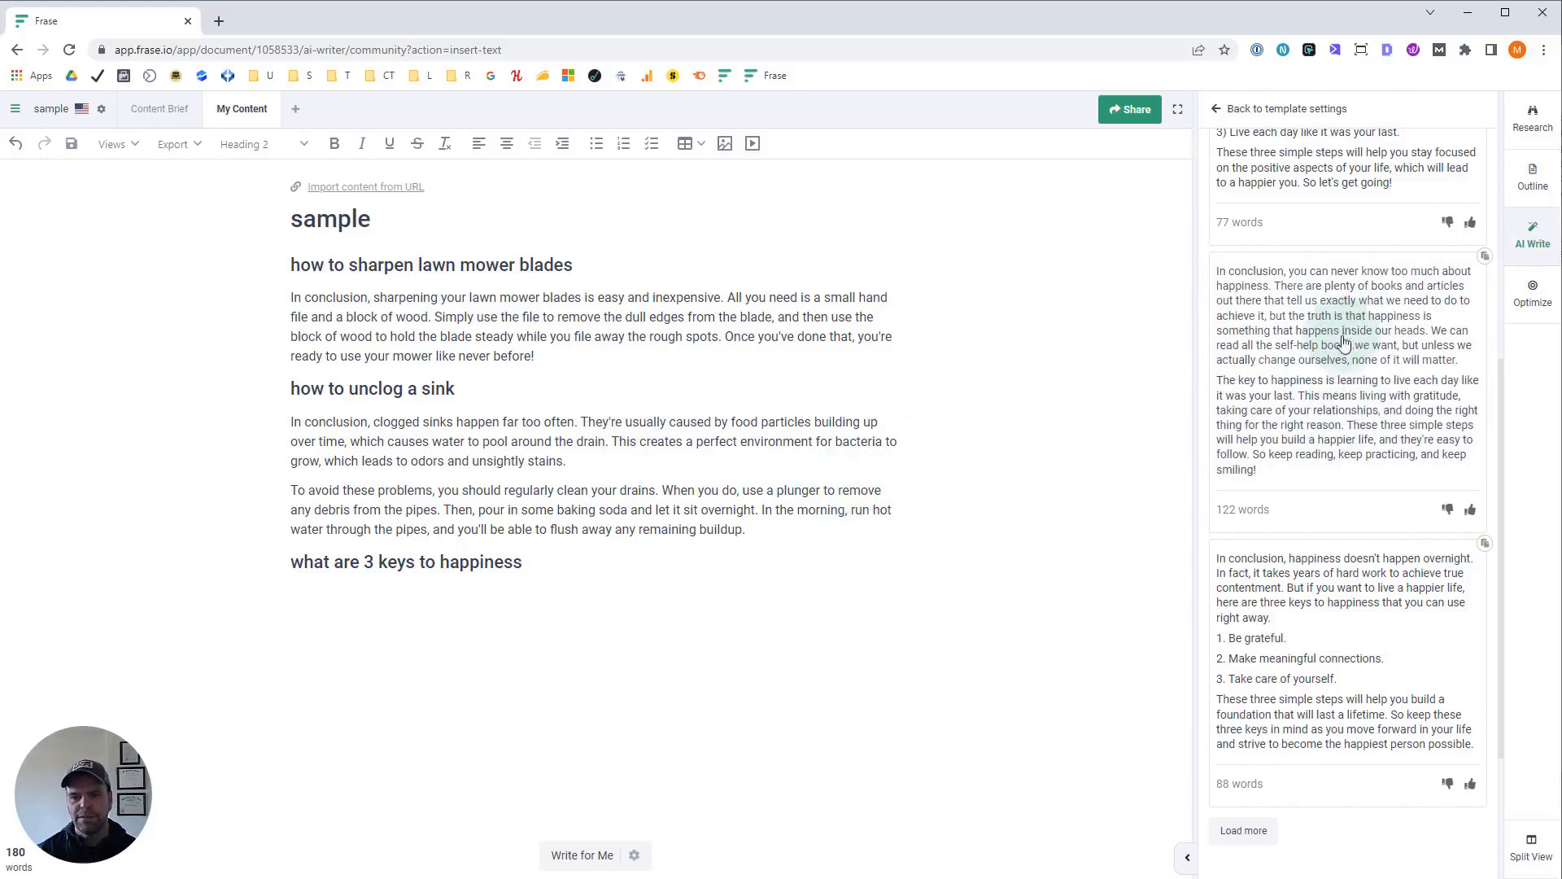
pyautogui.click(516, 586)
pyautogui.click(1485, 256)
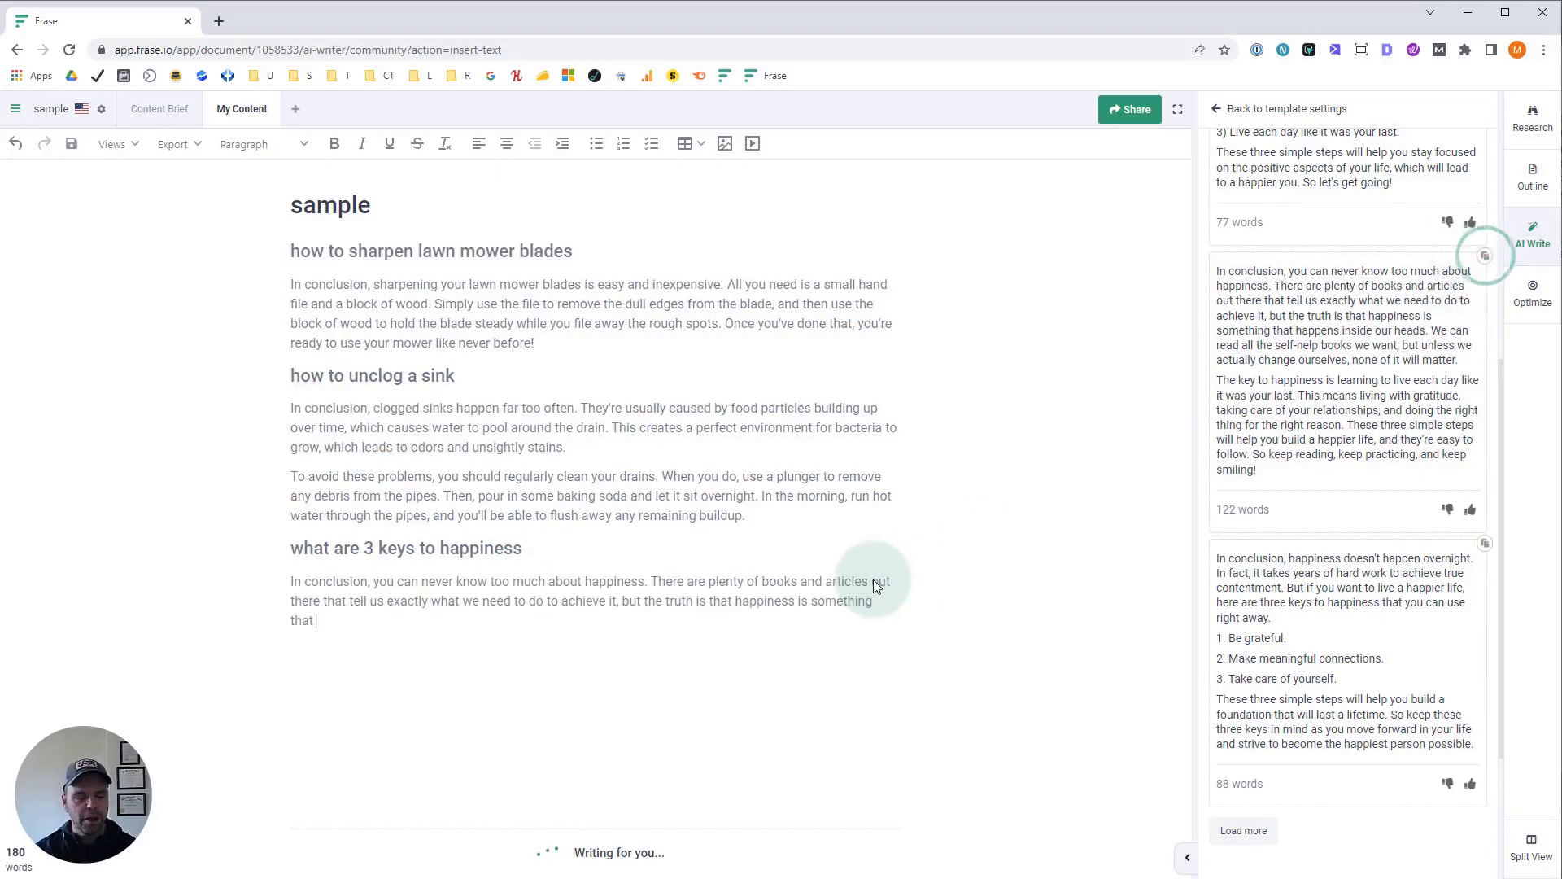
# Step: Return to the community template list and reopen the [RT] Conclusion Generator (Advanced) (V2.0) template
pyautogui.click(1221, 109)
pyautogui.click(1217, 100)
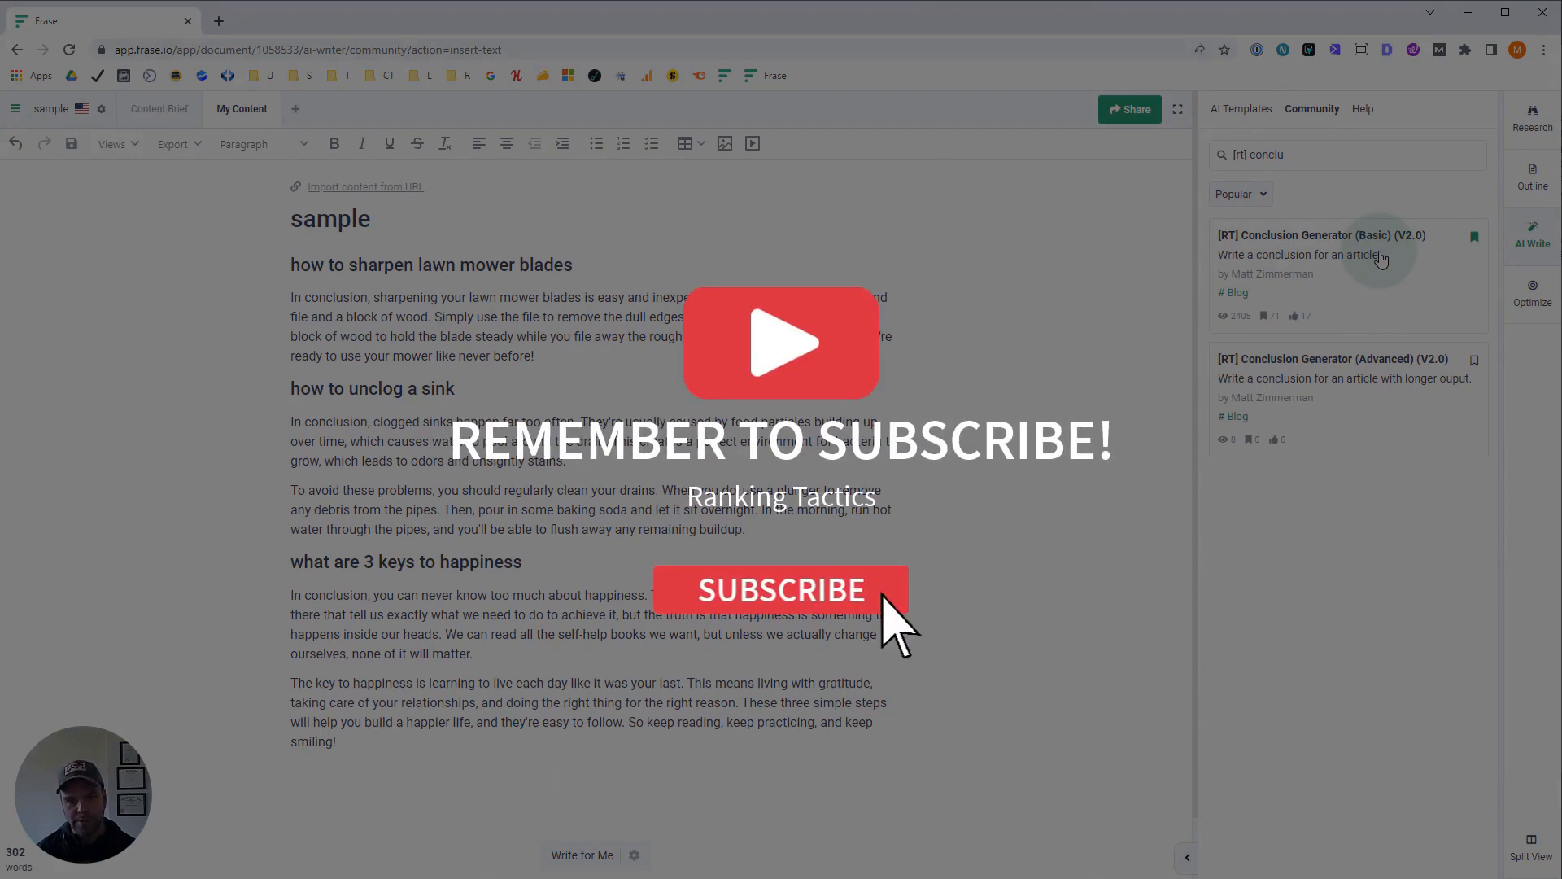
pyautogui.click(1364, 363)
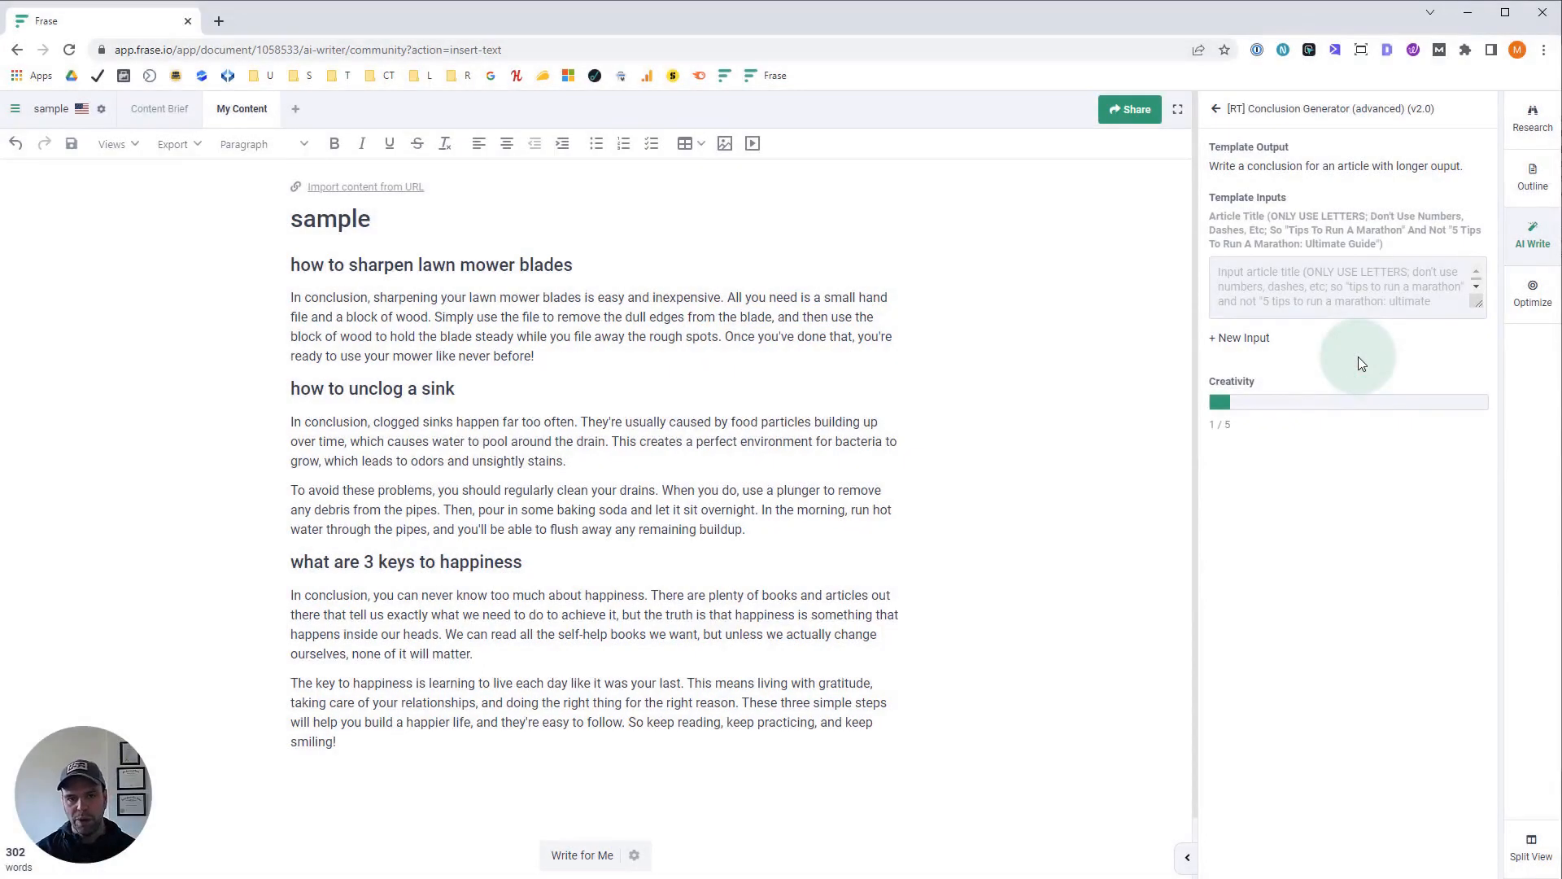